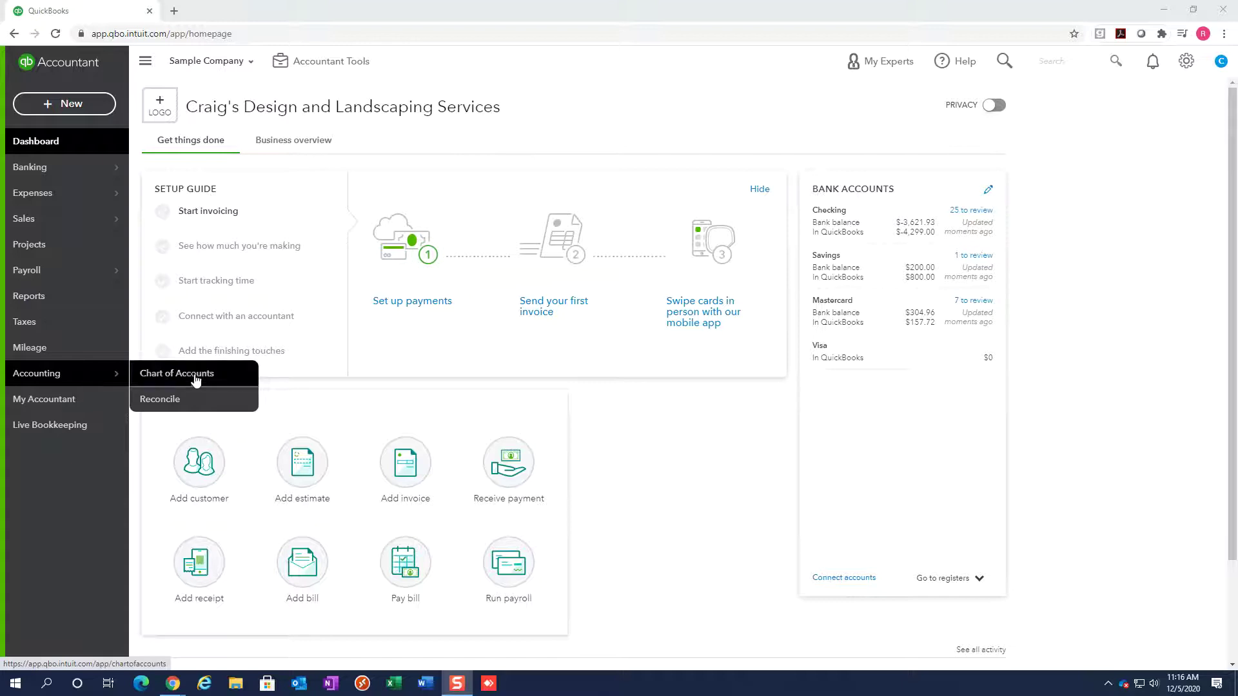
Open the Chart of Accounts and review the listed accounts from bank accounts through expenses
left_click(188, 374)
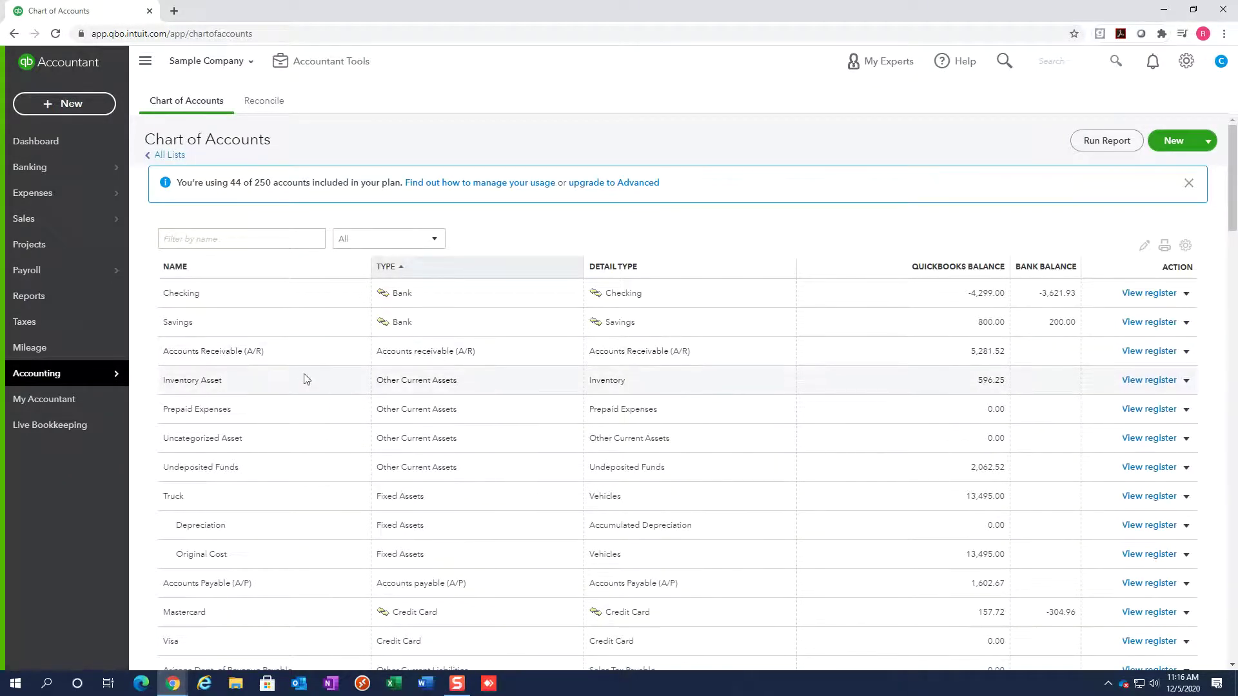
scroll(298, 379, "down", 7)
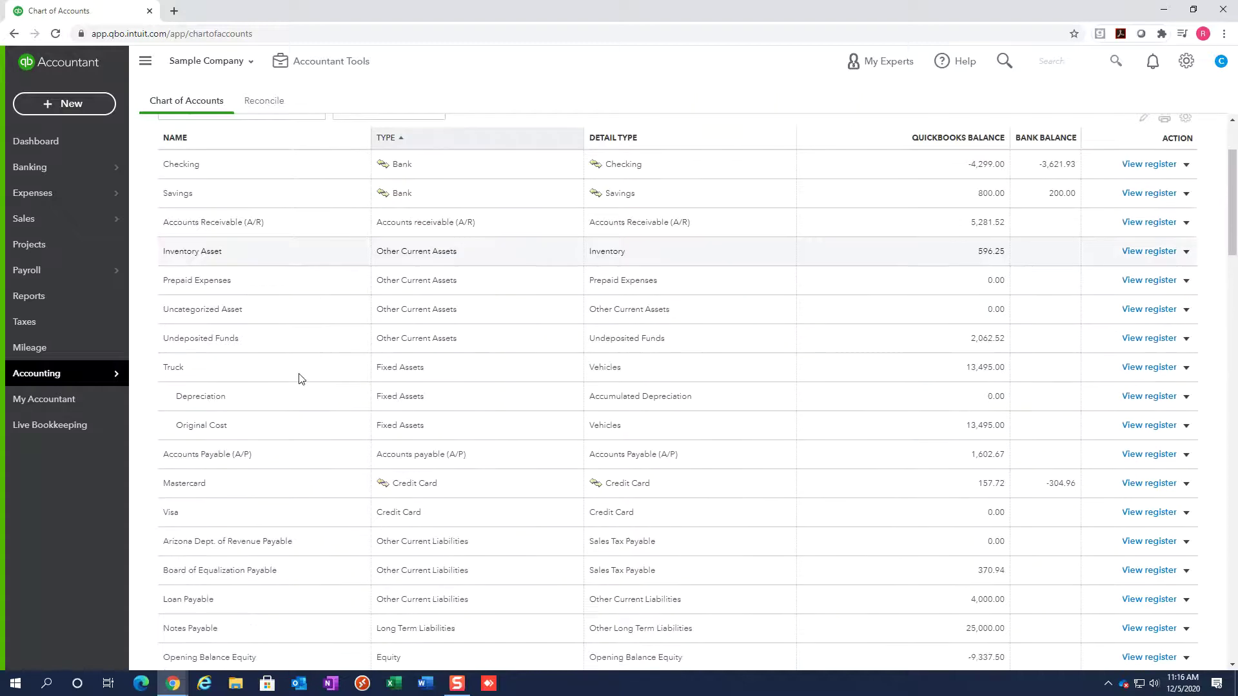
scroll(298, 379, "down", 3)
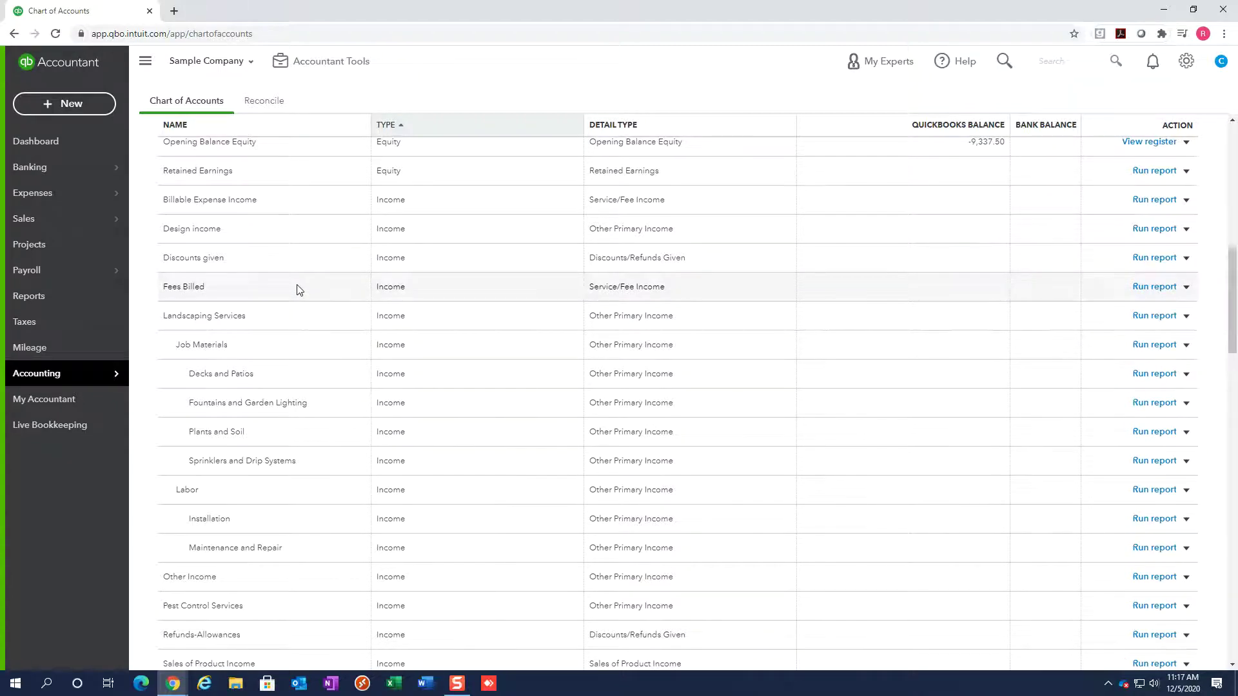
scroll(332, 360, "down", 1)
scroll(334, 360, "down", 2)
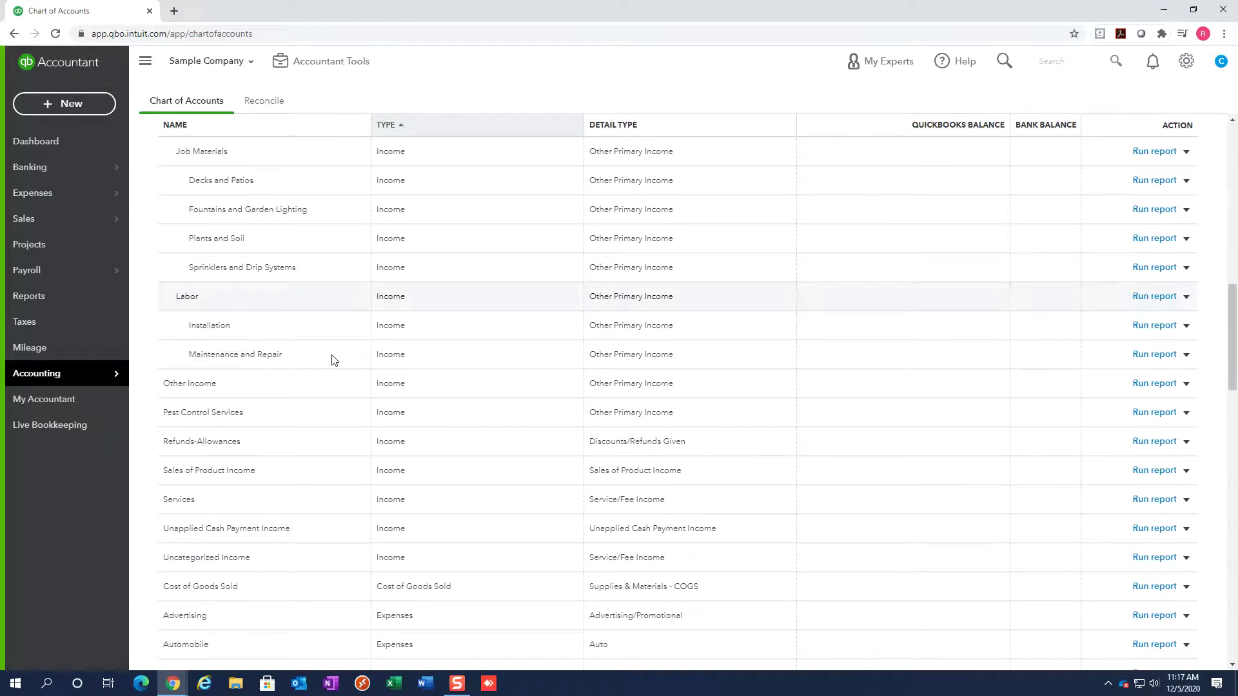
scroll(334, 360, "down", 8)
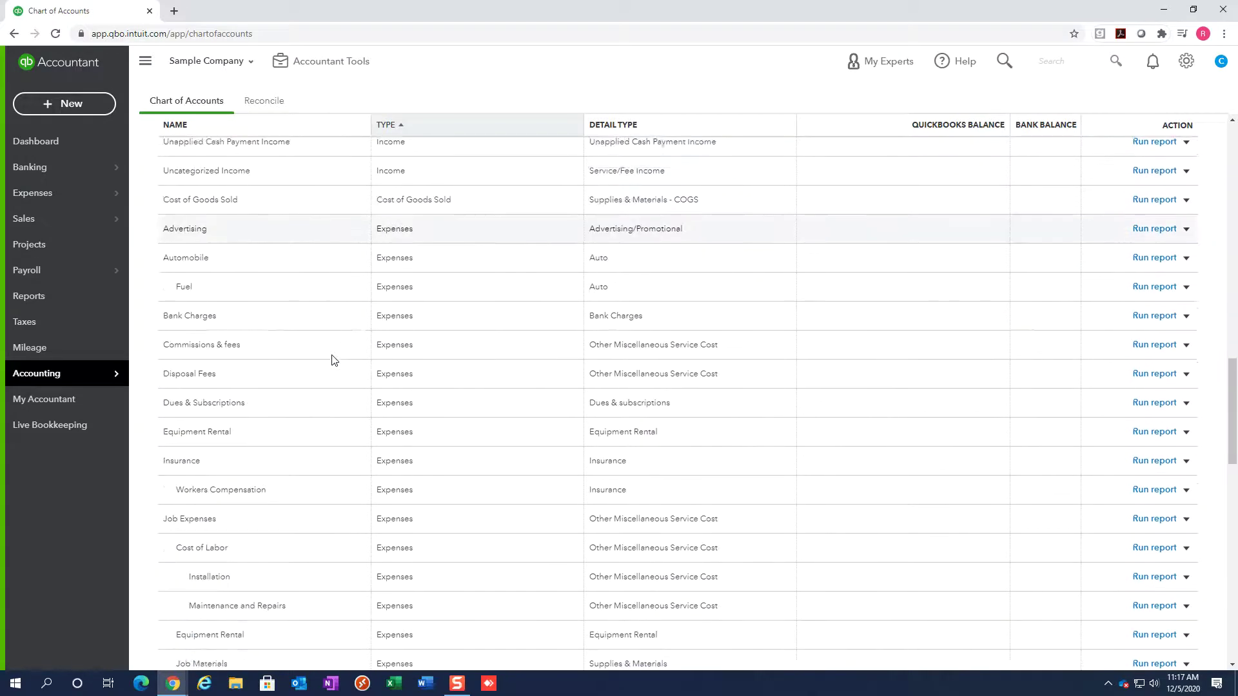
scroll(333, 360, "down", 6)
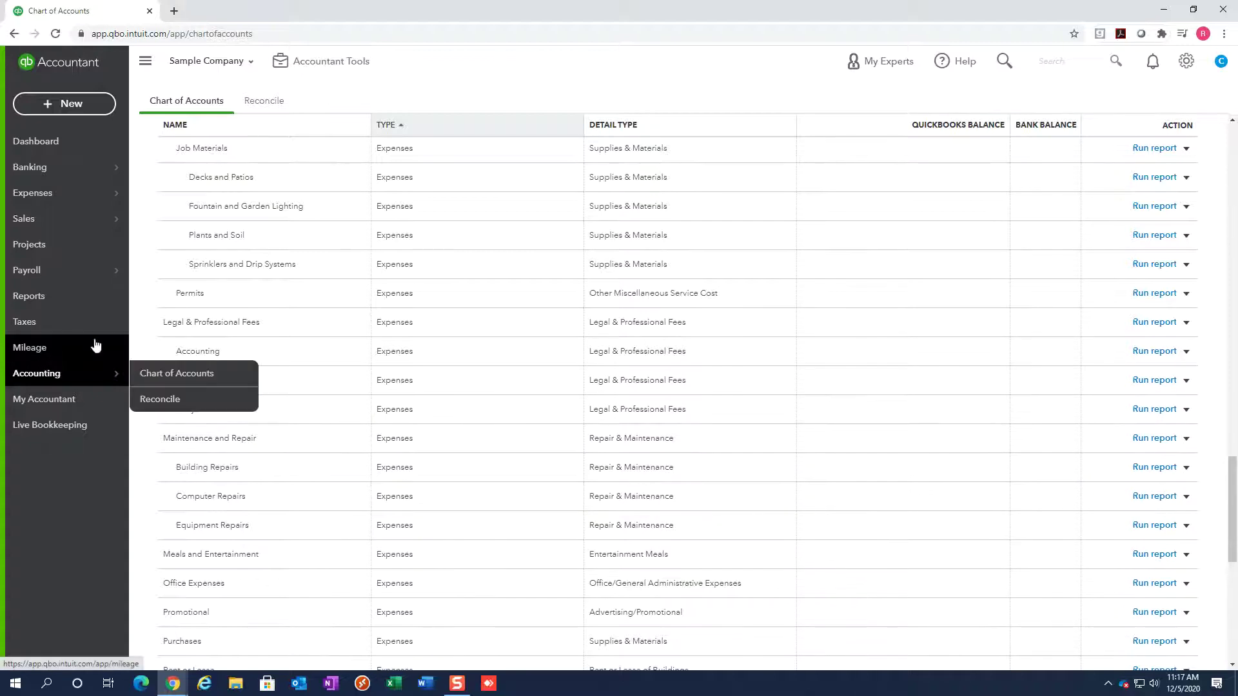
Open the Profit and Loss report from the favorite reports and review its income and expense lines
left_click(44, 304)
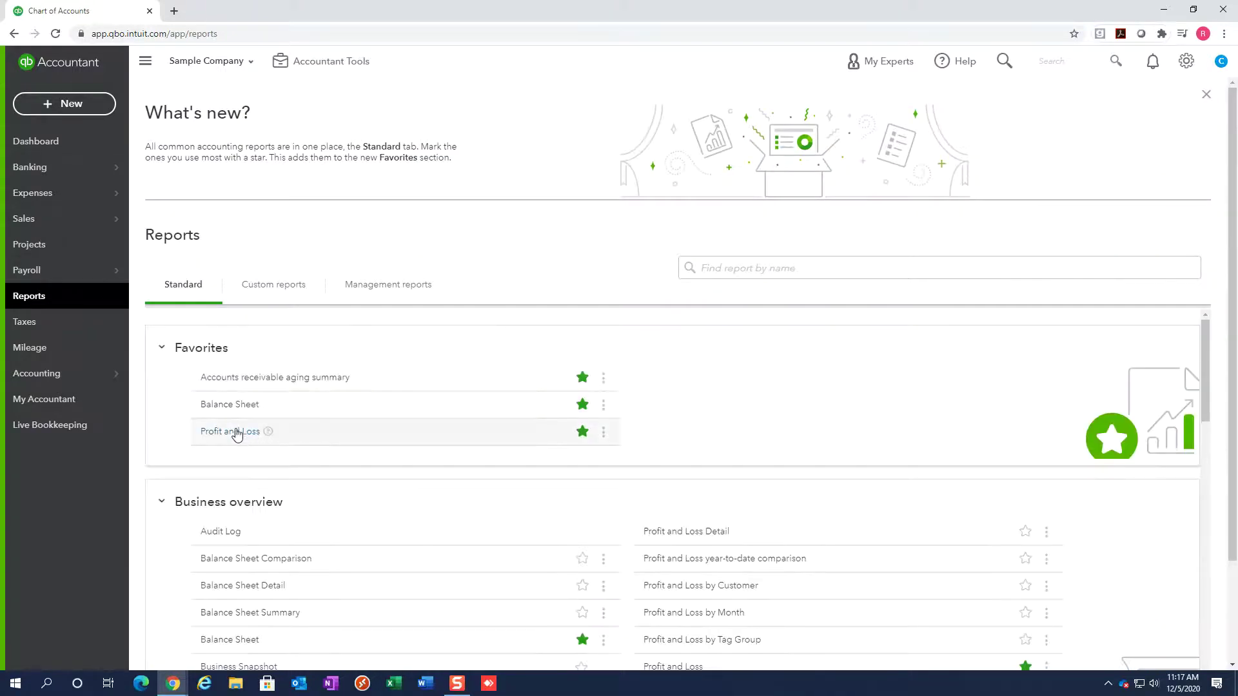
left_click(236, 433)
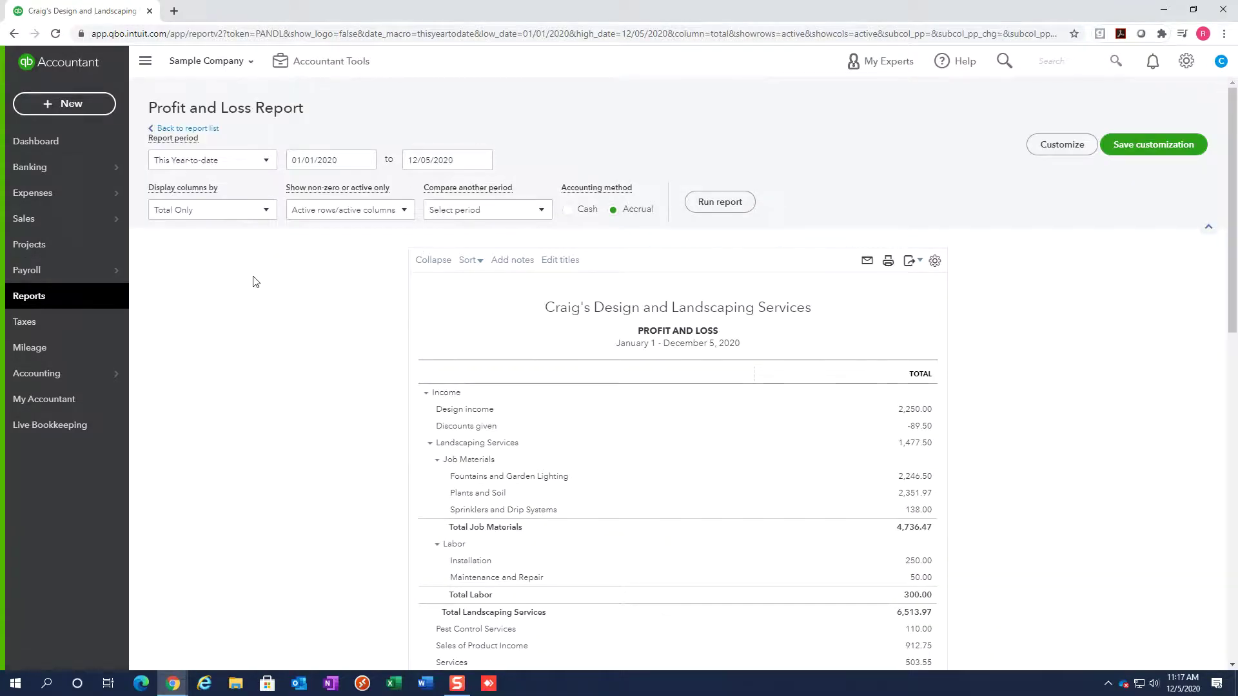
scroll(261, 353, "down", 4)
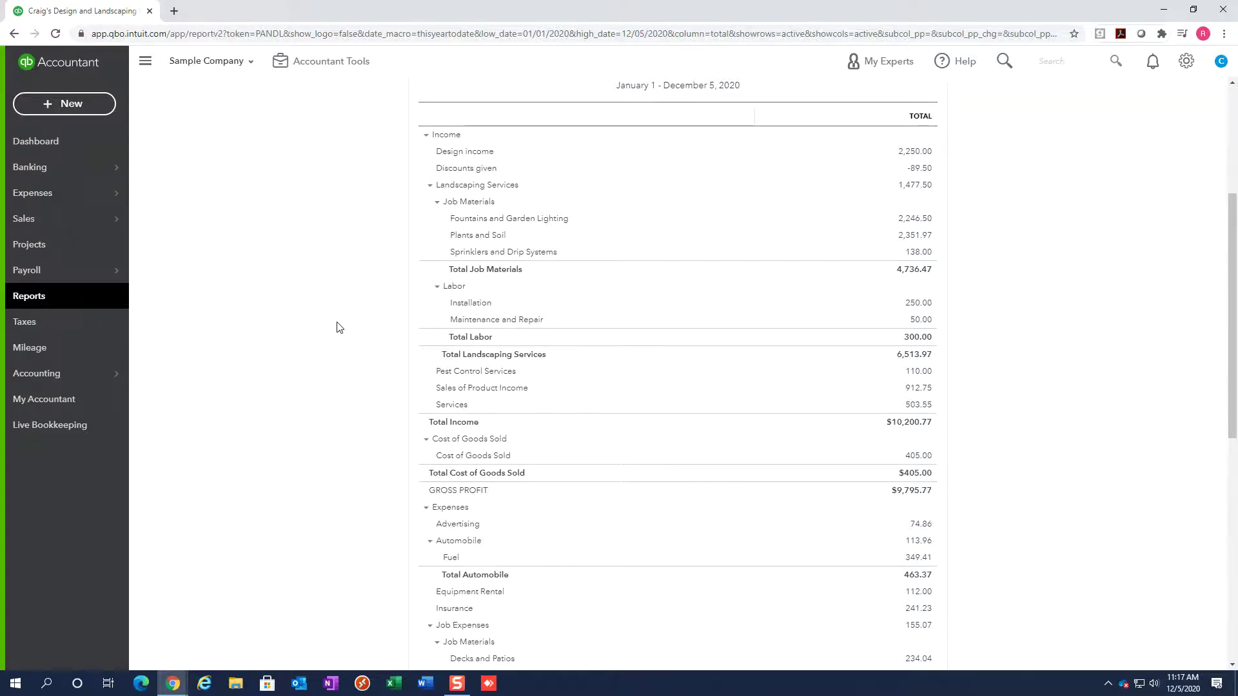
scroll(334, 321, "up", 2)
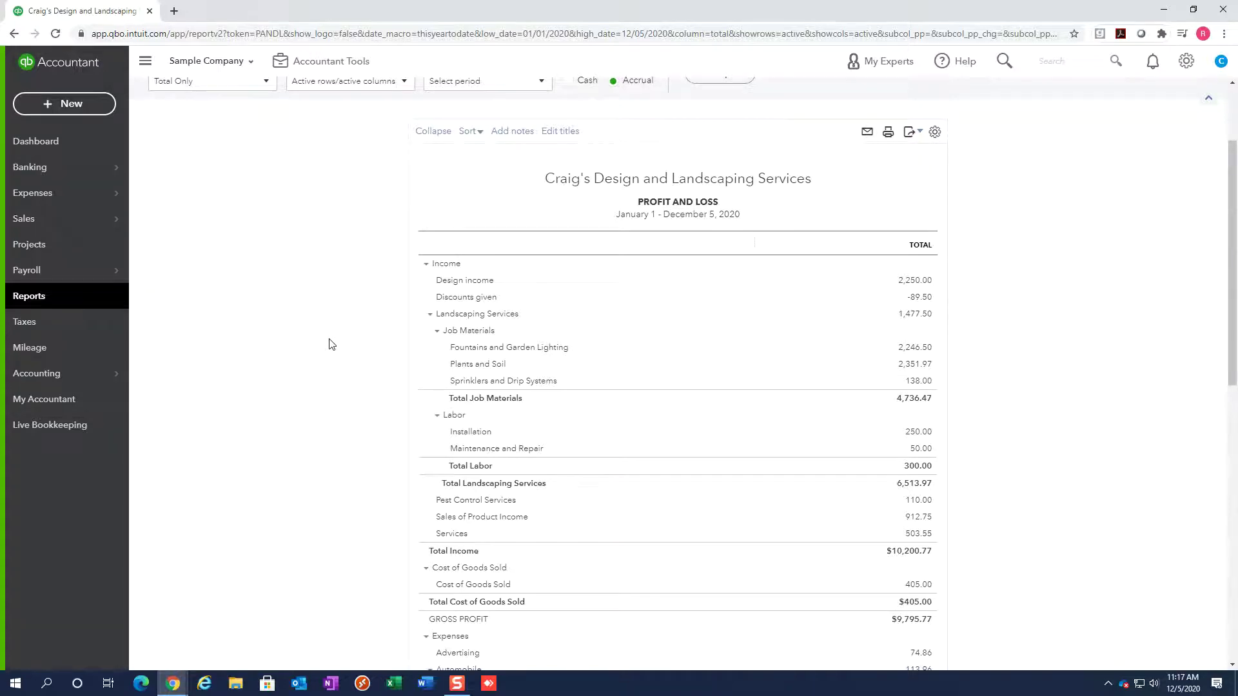
scroll(333, 336, "down", 4)
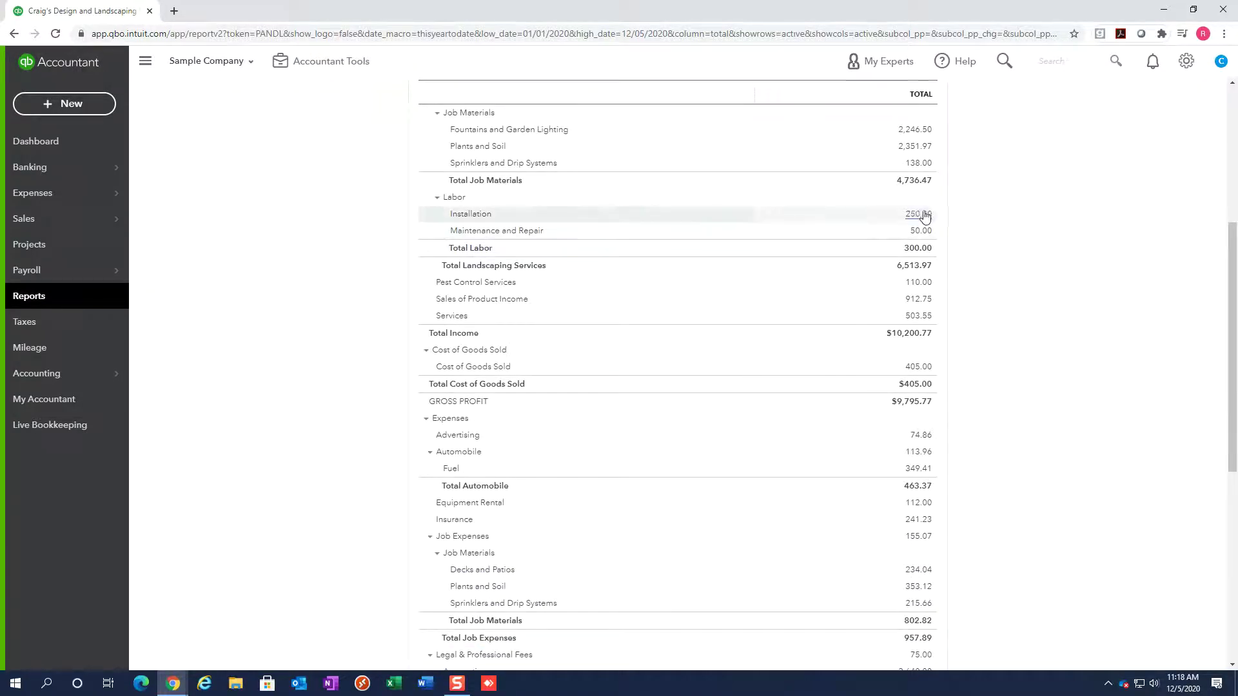
Inspect the transactions behind Installation income and Total Legal & Professional Fees, returning to the Profit and Loss report after each
left_click(919, 215)
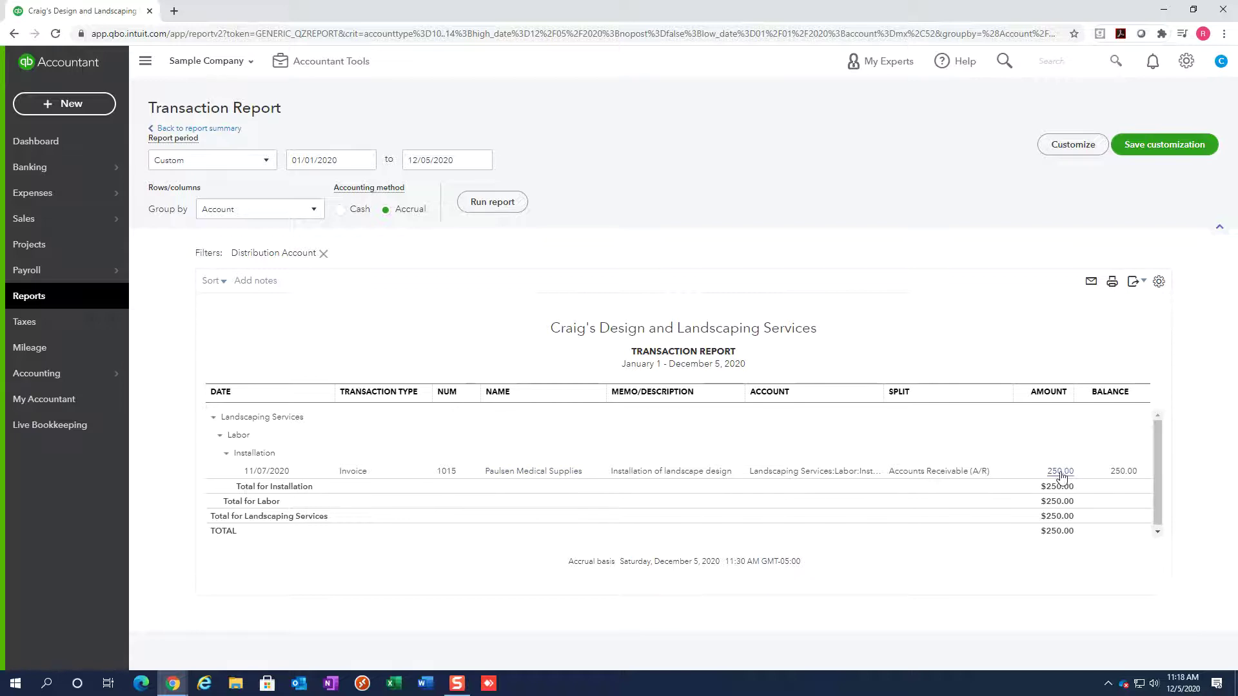
left_click(205, 129)
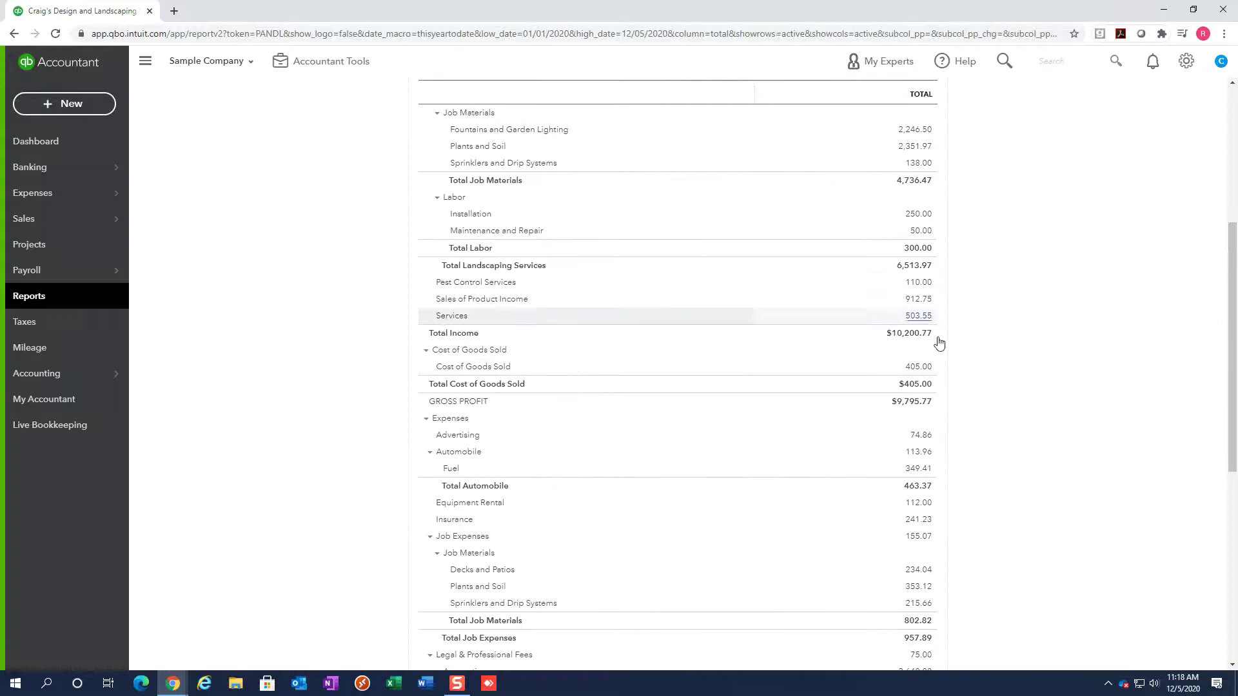
scroll(1084, 449, "down", 4)
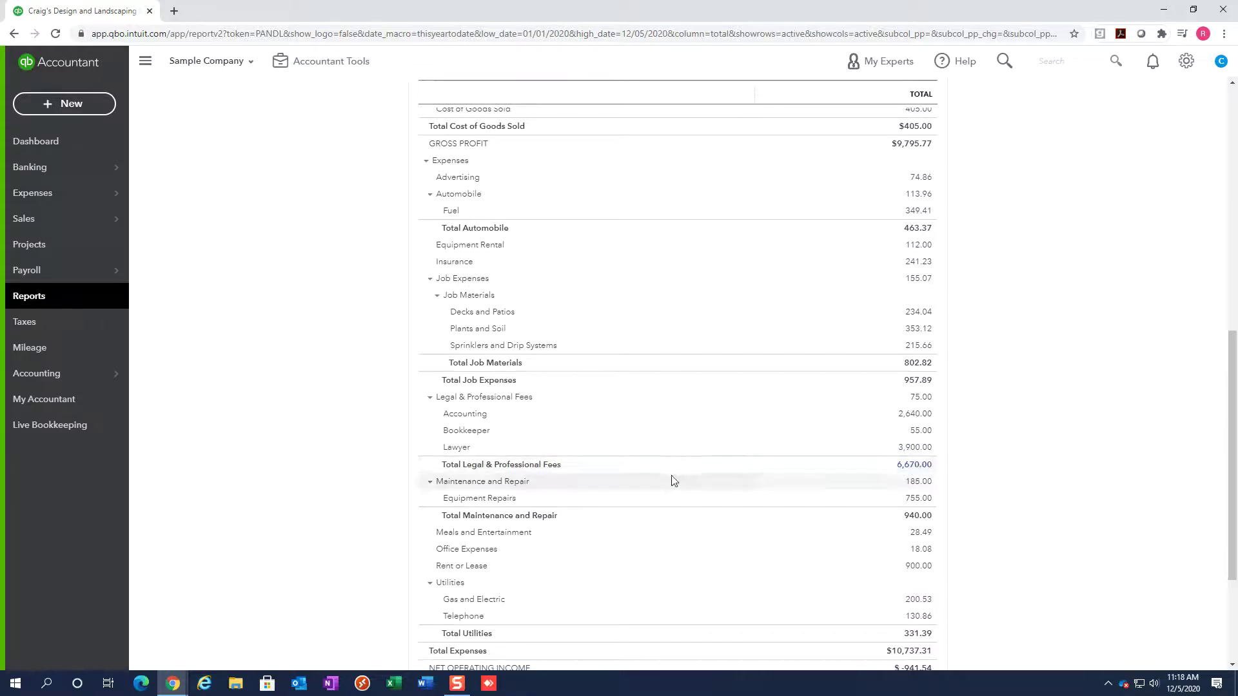
left_click(913, 465)
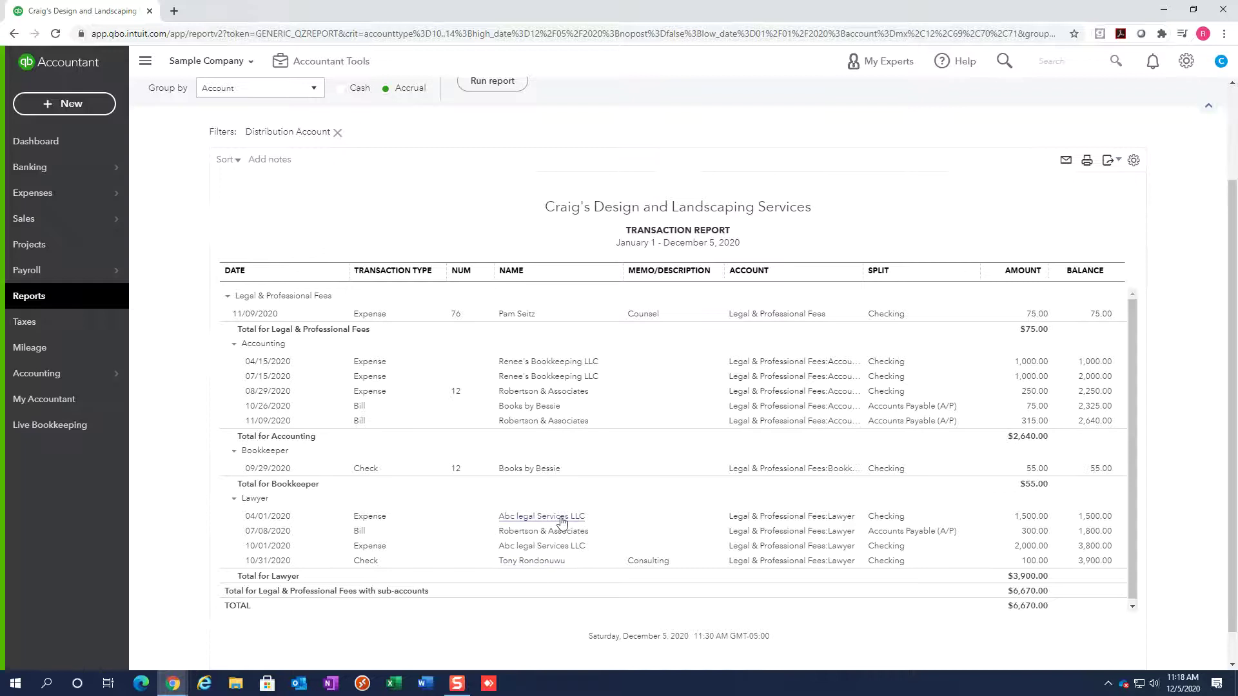
scroll(443, 379, "up", 2)
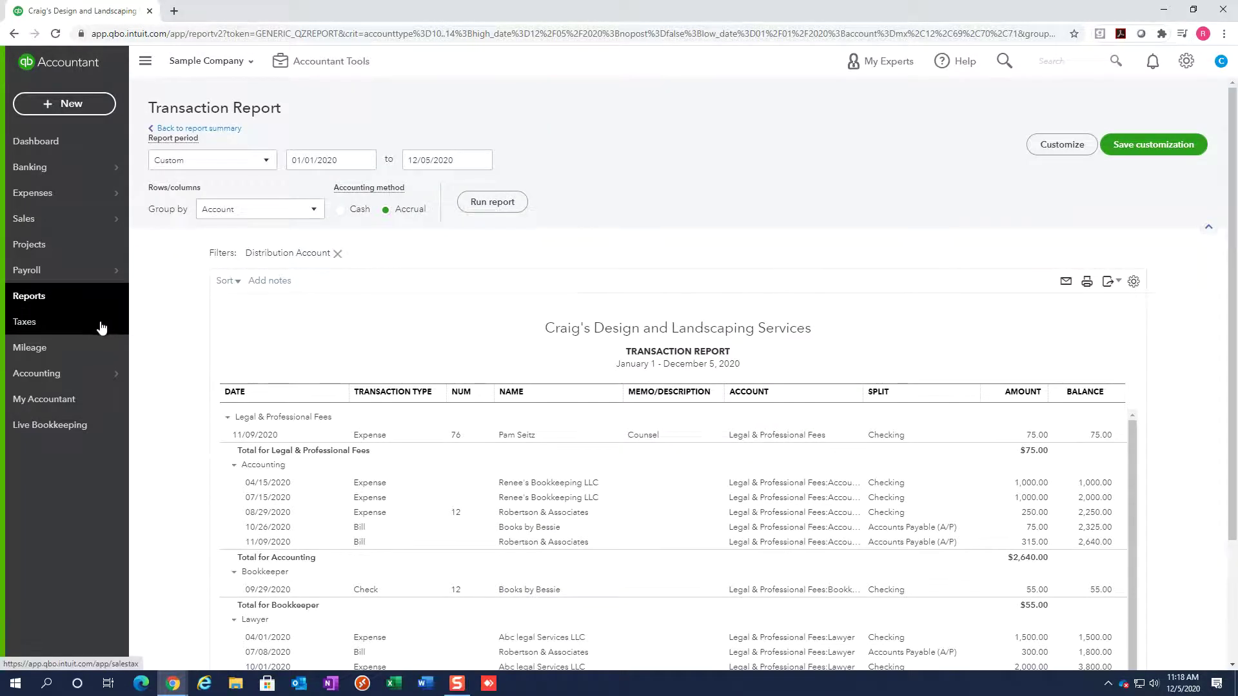
left_click(183, 131)
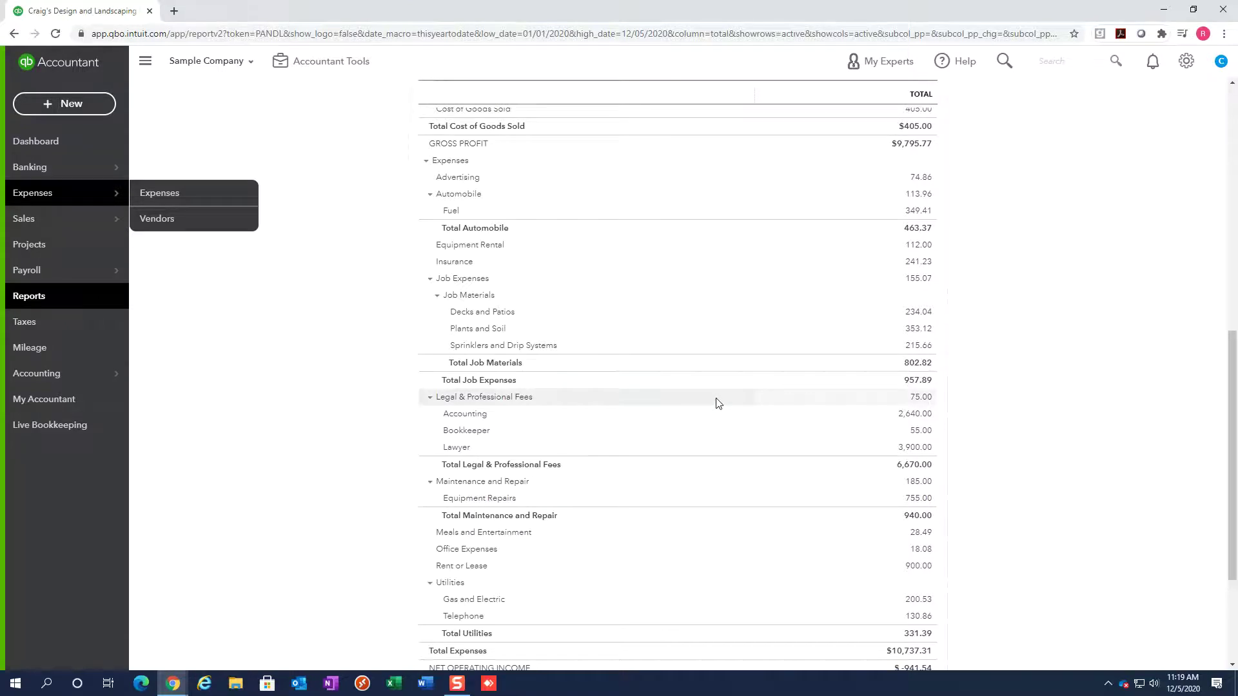
Find the vendor Renee's Bookkeeping LLC by searching the vendor list for "ren" and open its information for editing
left_click(157, 220)
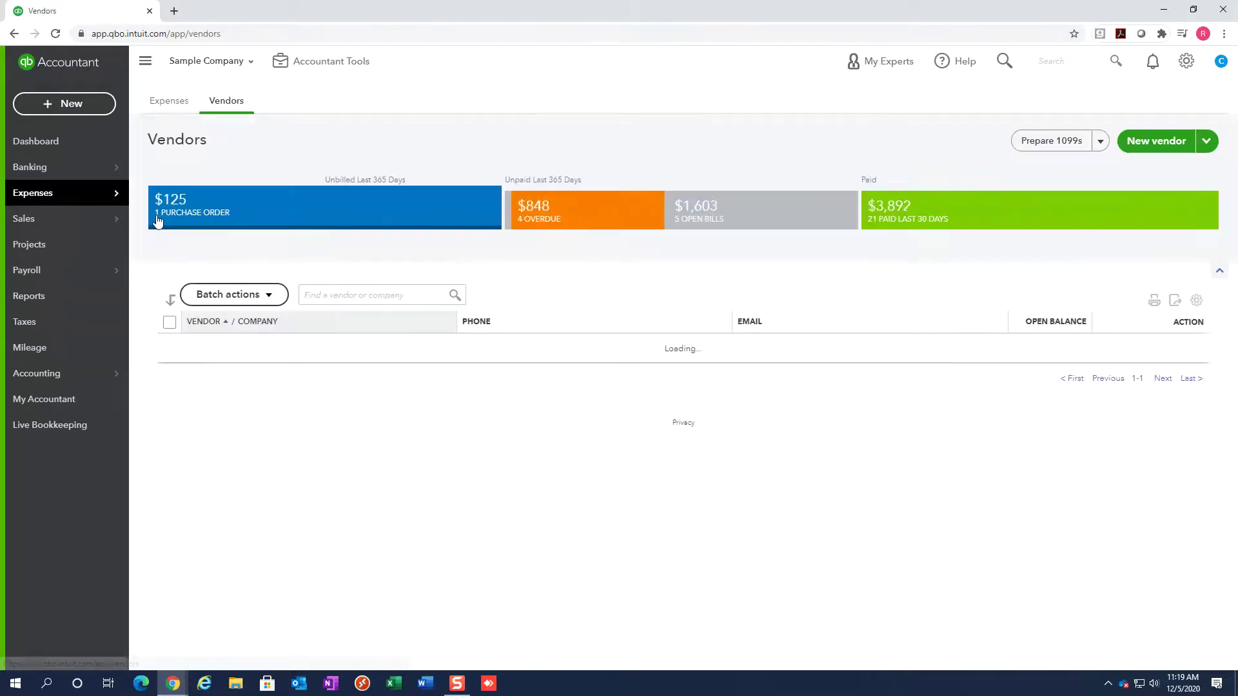
left_click(398, 296)
type("ren")
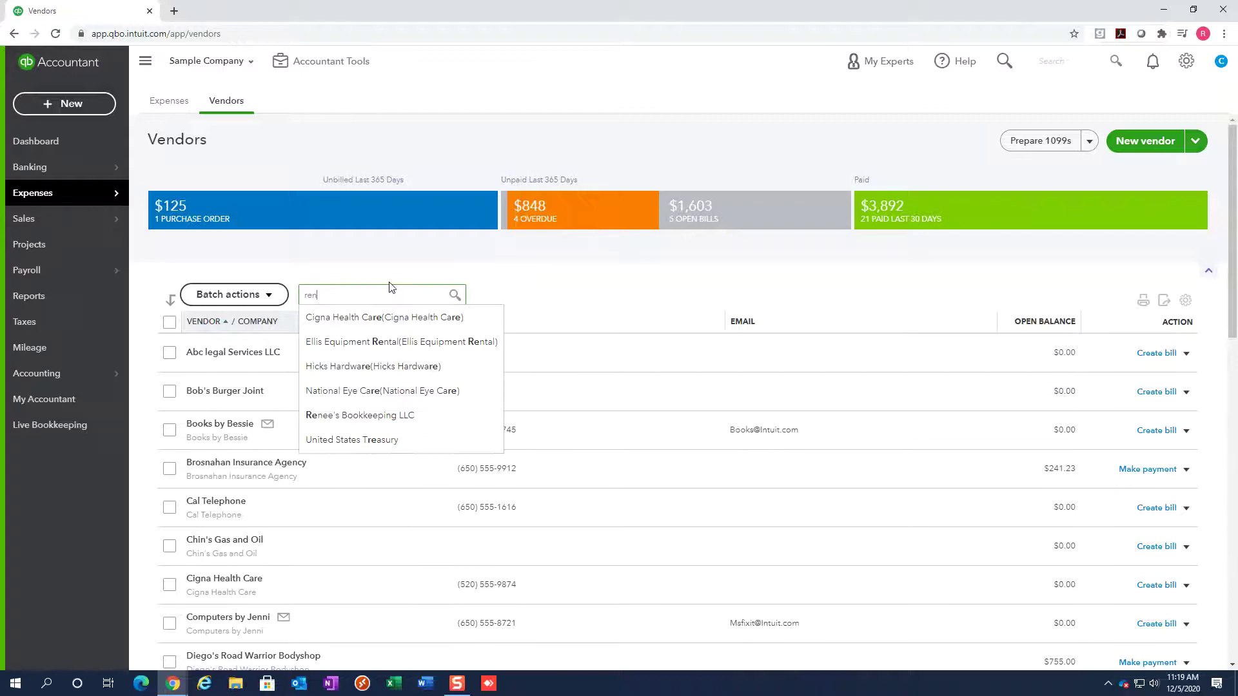
left_click(352, 343)
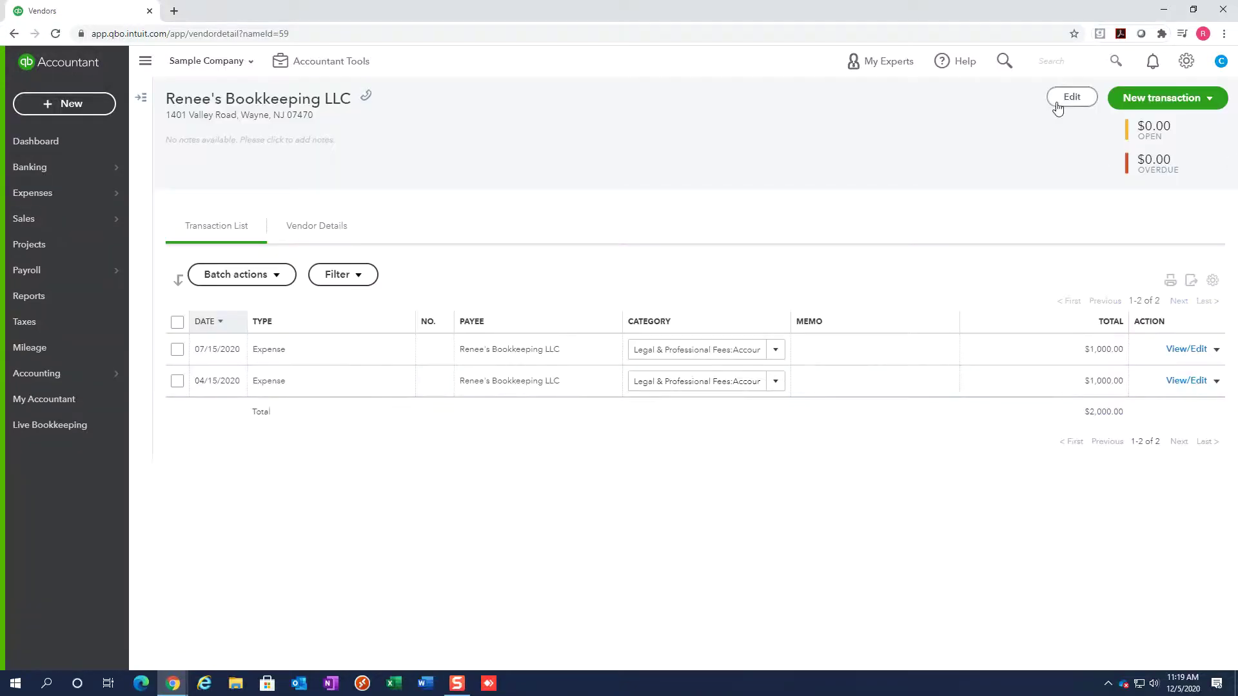
left_click(1066, 99)
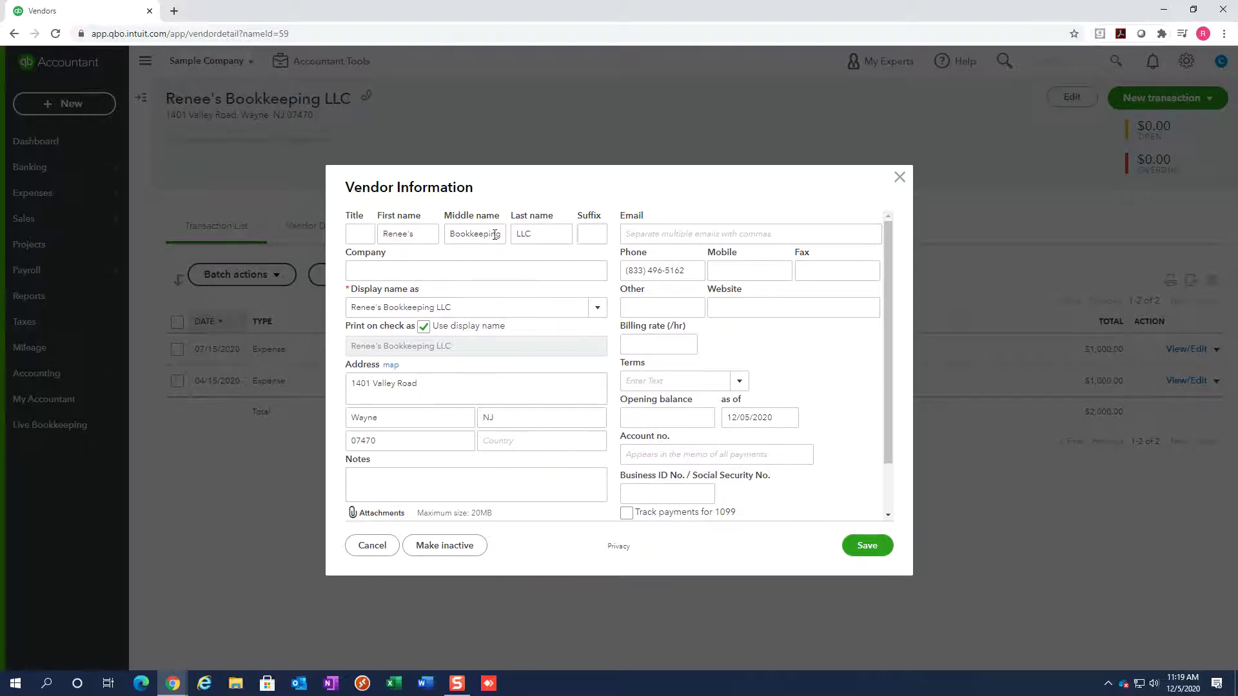
Clear the vendor's first, middle and last name fields
double_click(398, 234)
key("BackSpace")
key("Tab")
key("BackSpace")
key("Tab")
key("BackSpace")
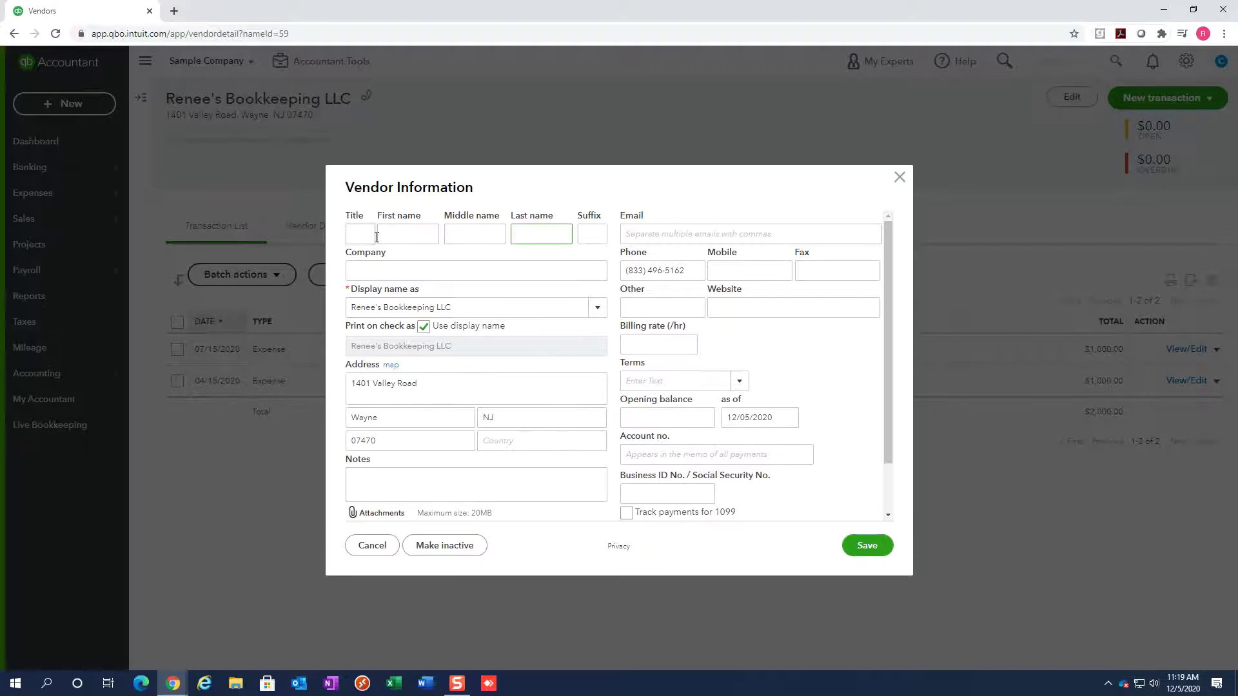
Copy the display name Renee's Bookkeeping LLC into the Company field and enable tracking payments for 1099
left_click_drag(455, 308, 311, 329)
key("ctrl+c")
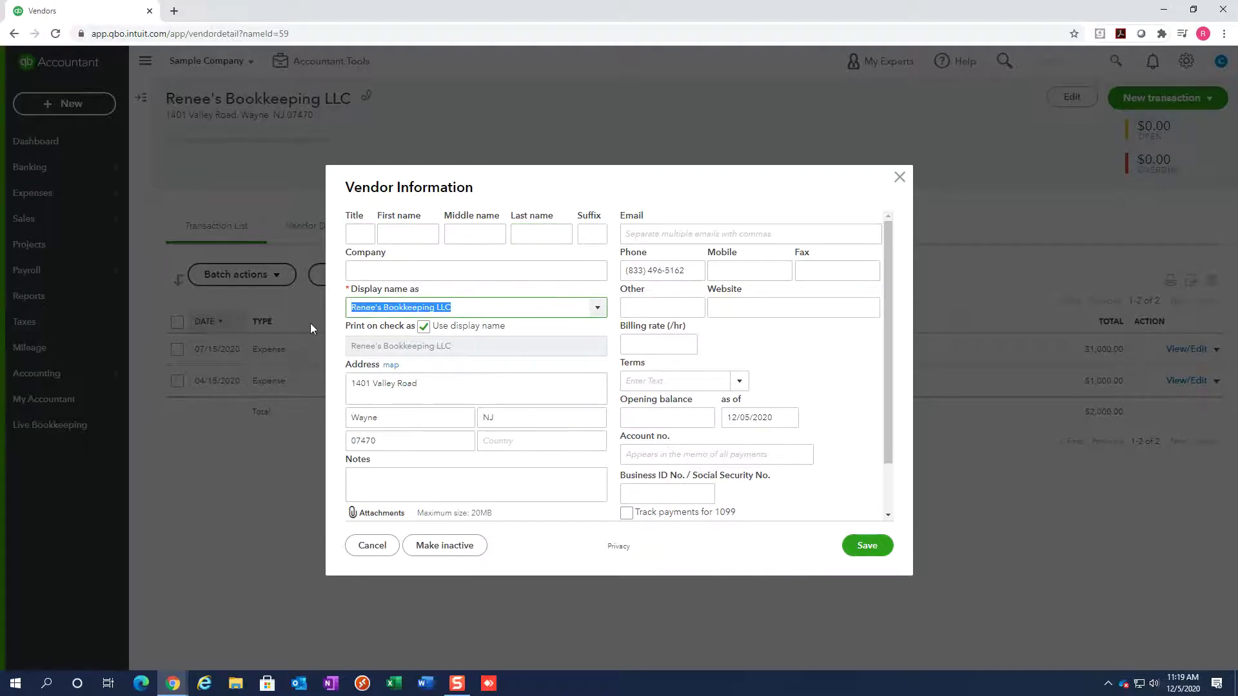
left_click(408, 274)
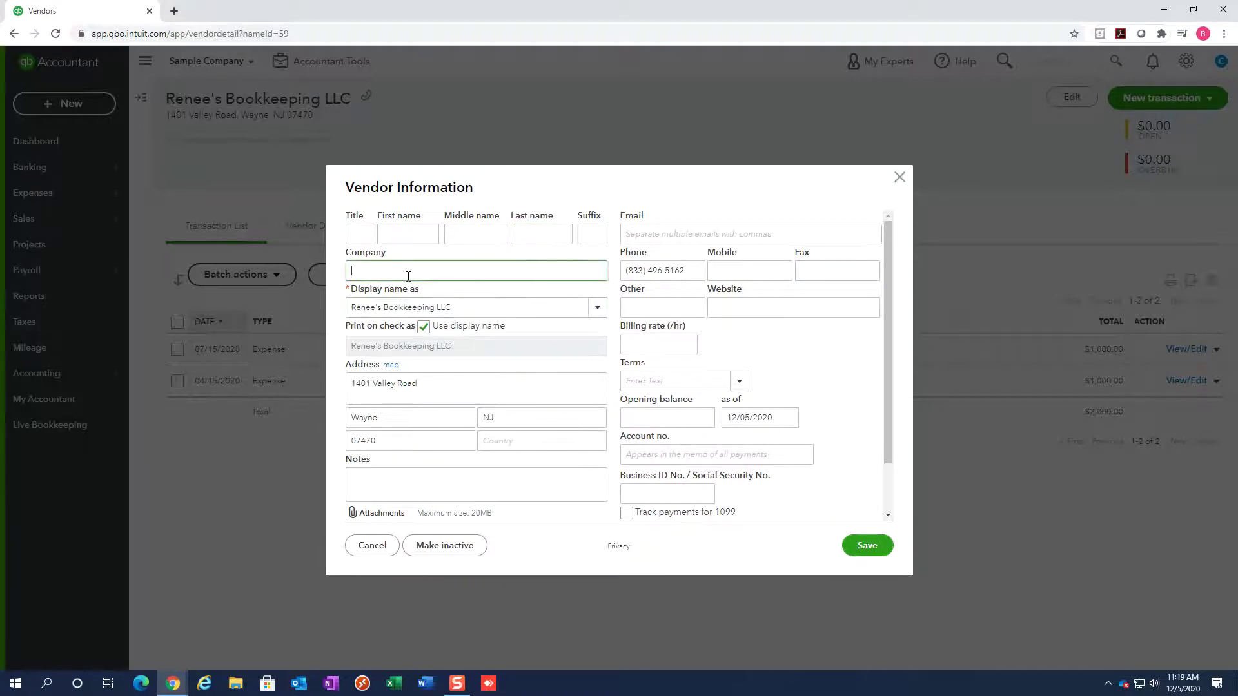
key("ctrl+v")
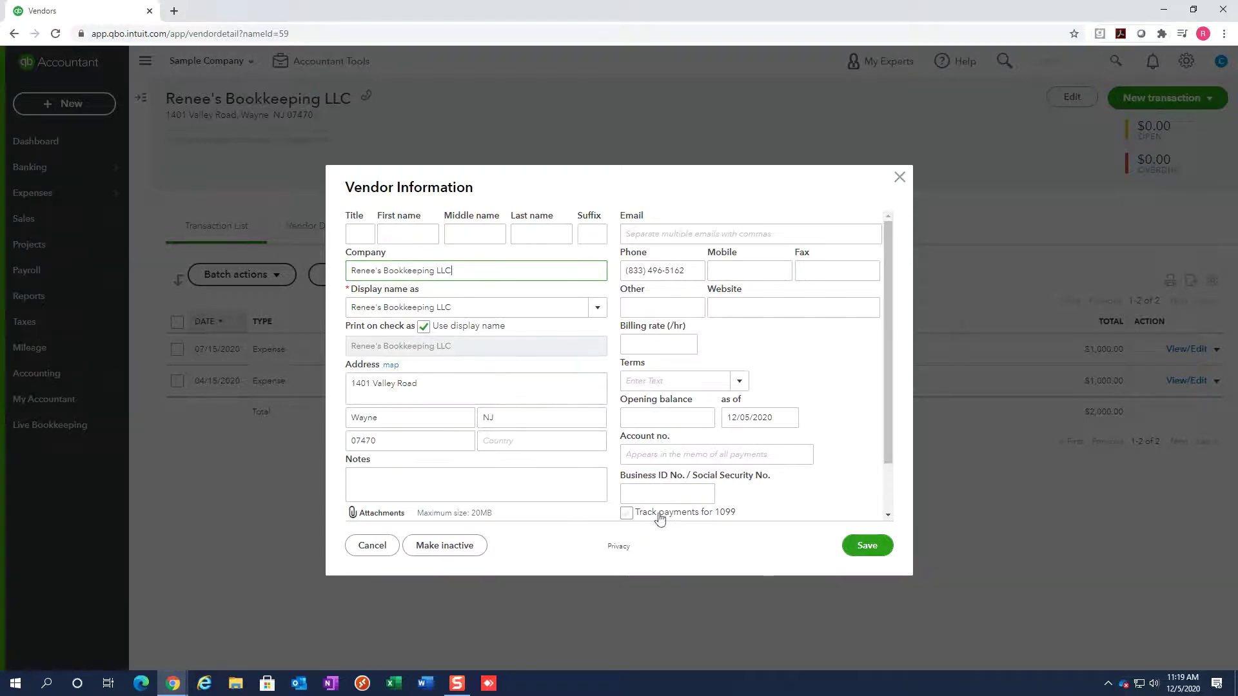
left_click(628, 514)
Try to save the vendor with a number entered as its Business ID No. / Social Security No
left_click(634, 493)
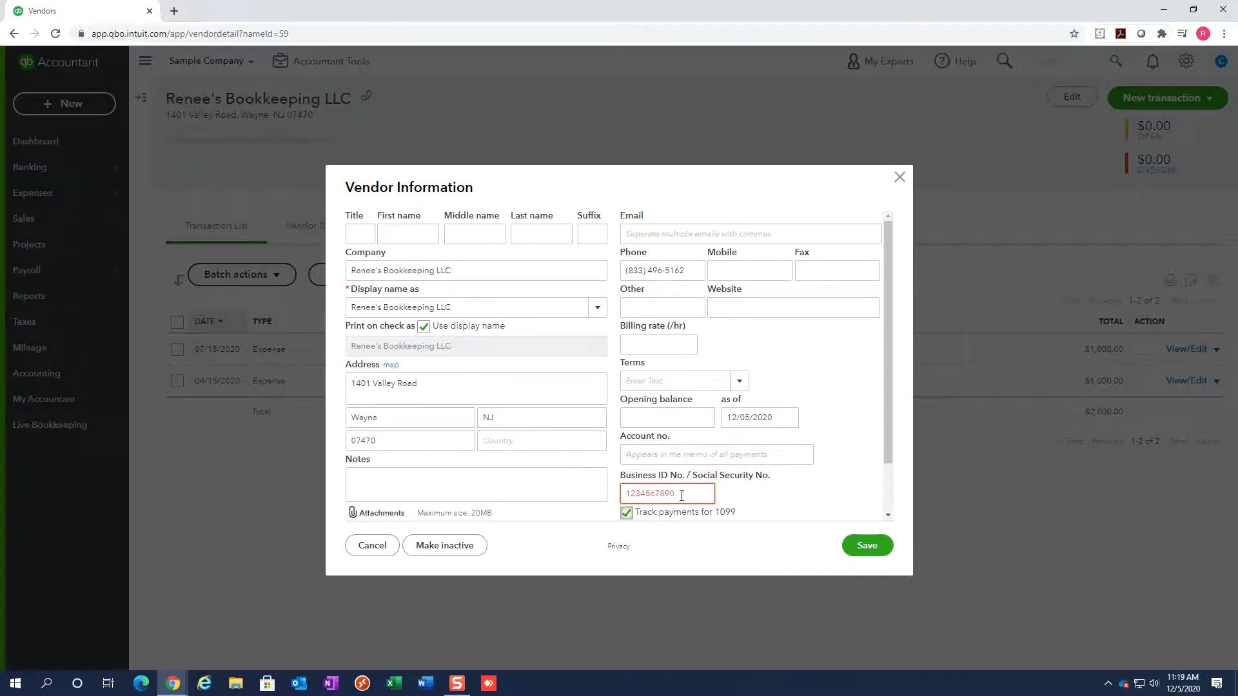
double_click(644, 494)
left_click(674, 494)
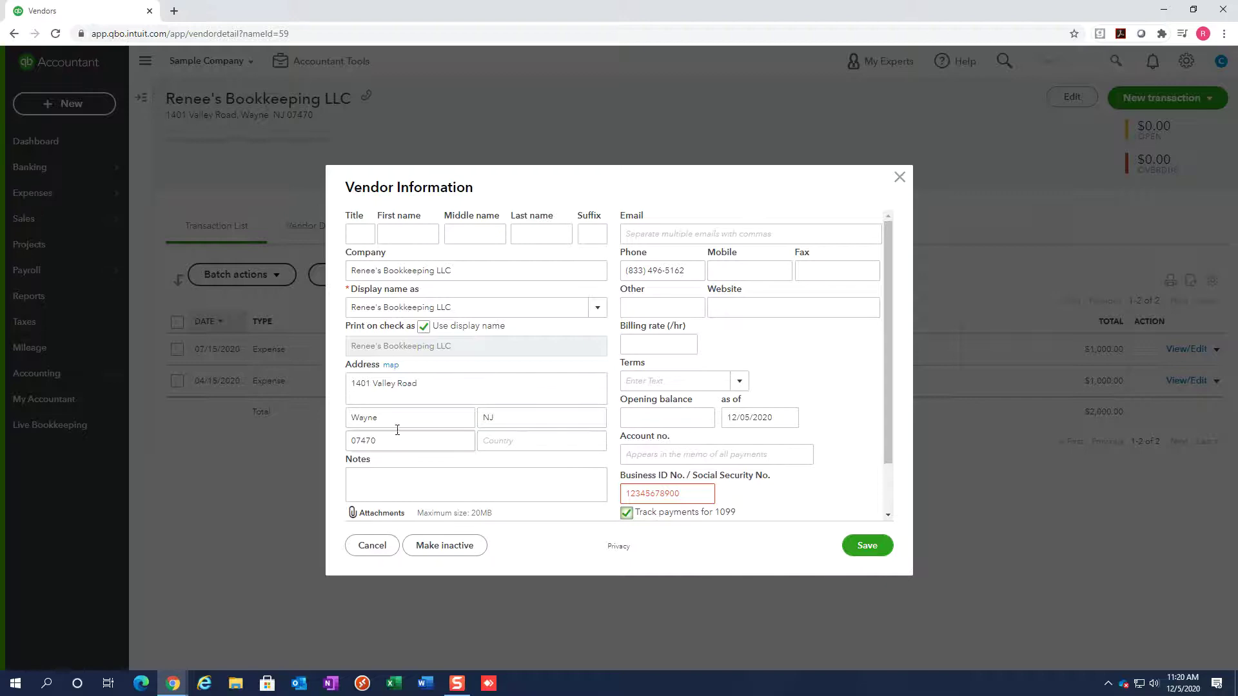
mouse_move(703, 496)
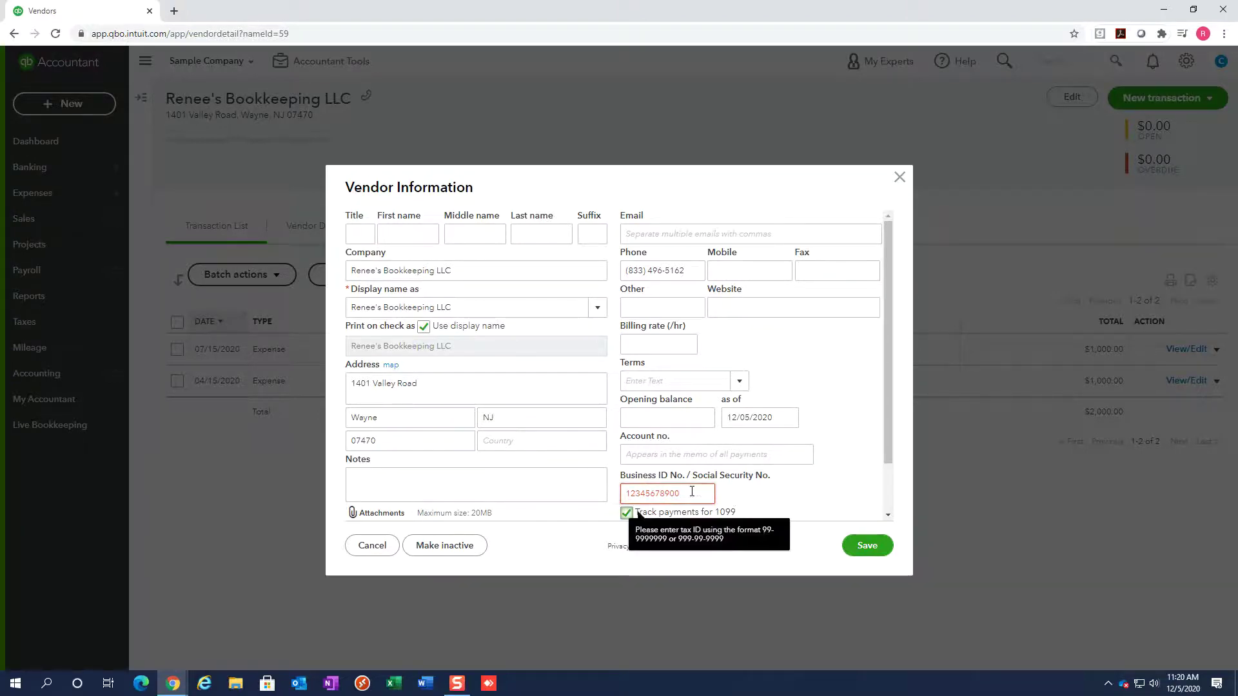
left_click(865, 549)
Clear the Business ID No. / Social Security No. field and save the vendor
left_click_drag(713, 492, 587, 513)
key("BackSpace")
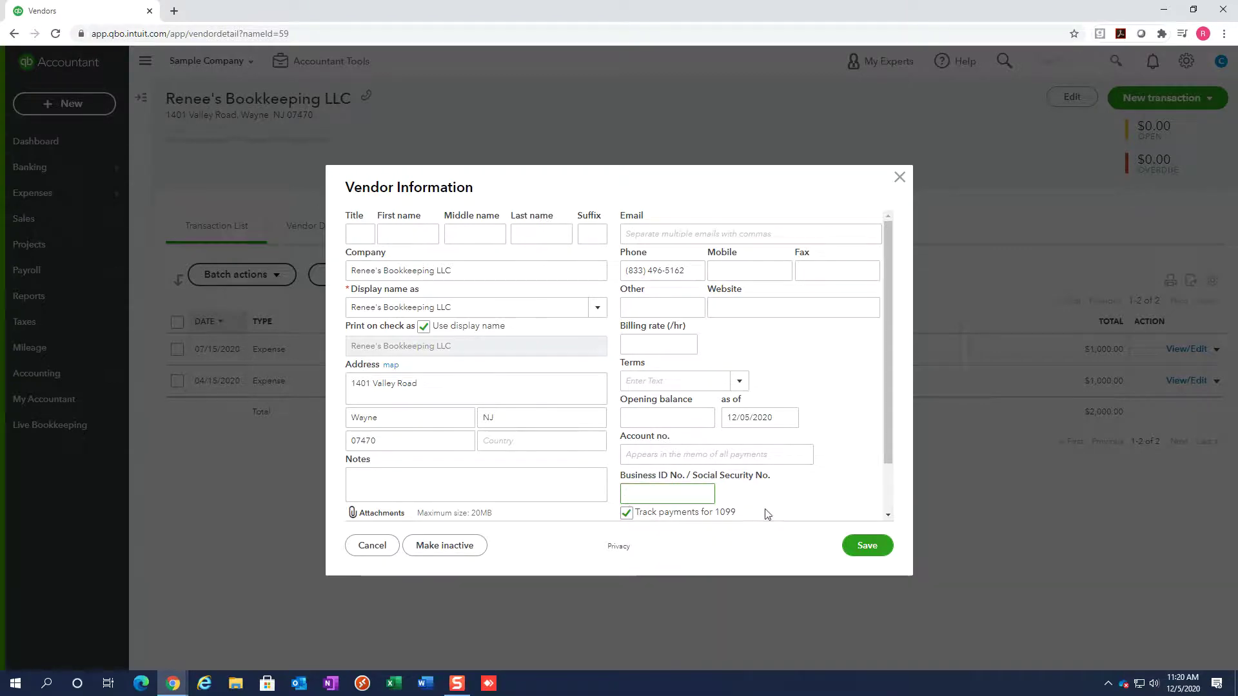
left_click(868, 547)
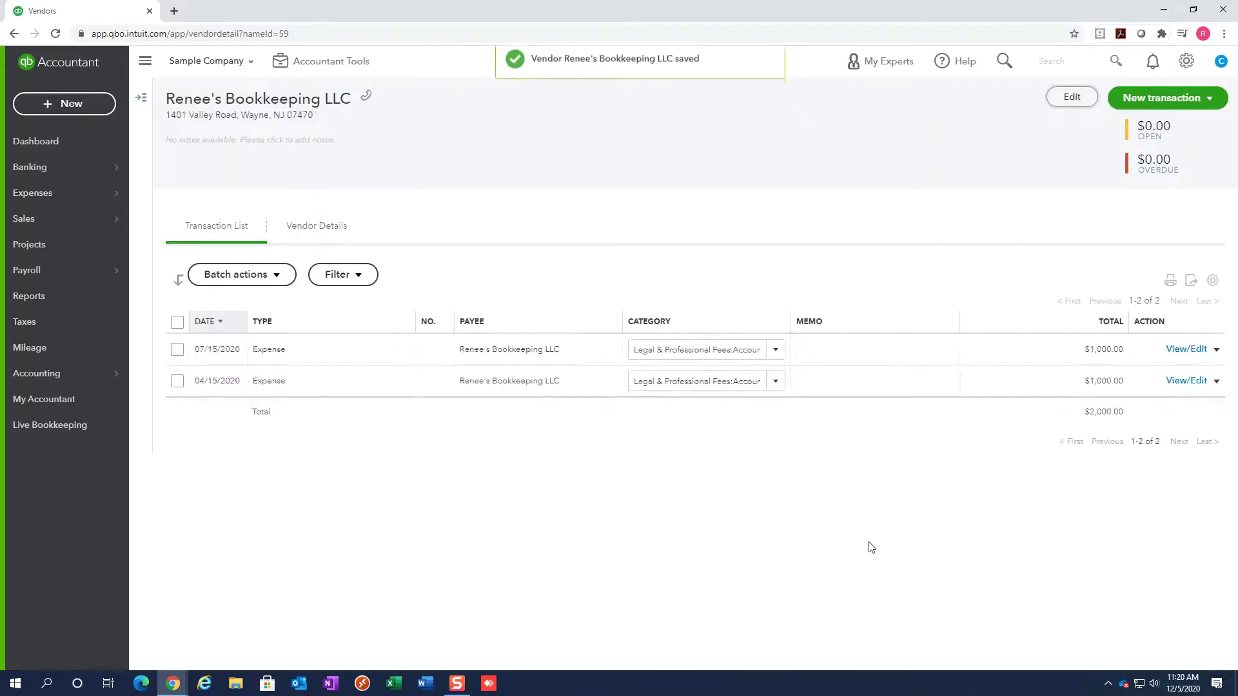
Find the vendor Abc legal Services LLC by filtering the vendor list for "abc" and open its information for editing
left_click(141, 97)
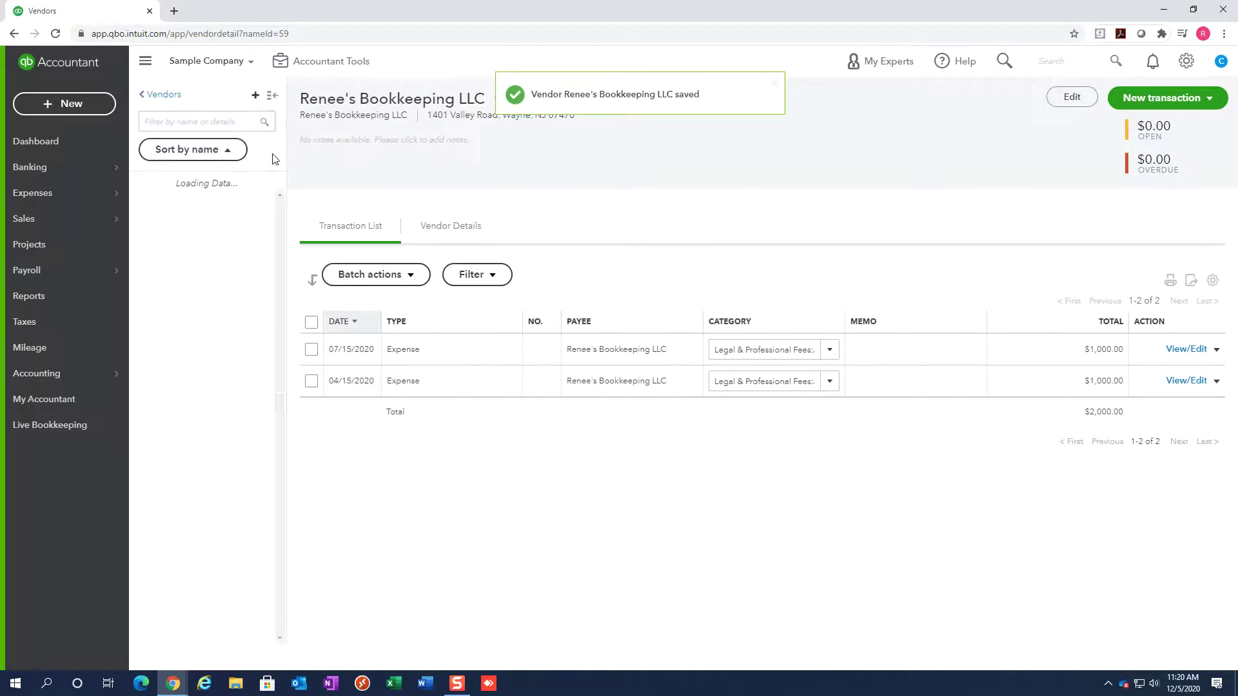
type("abv")
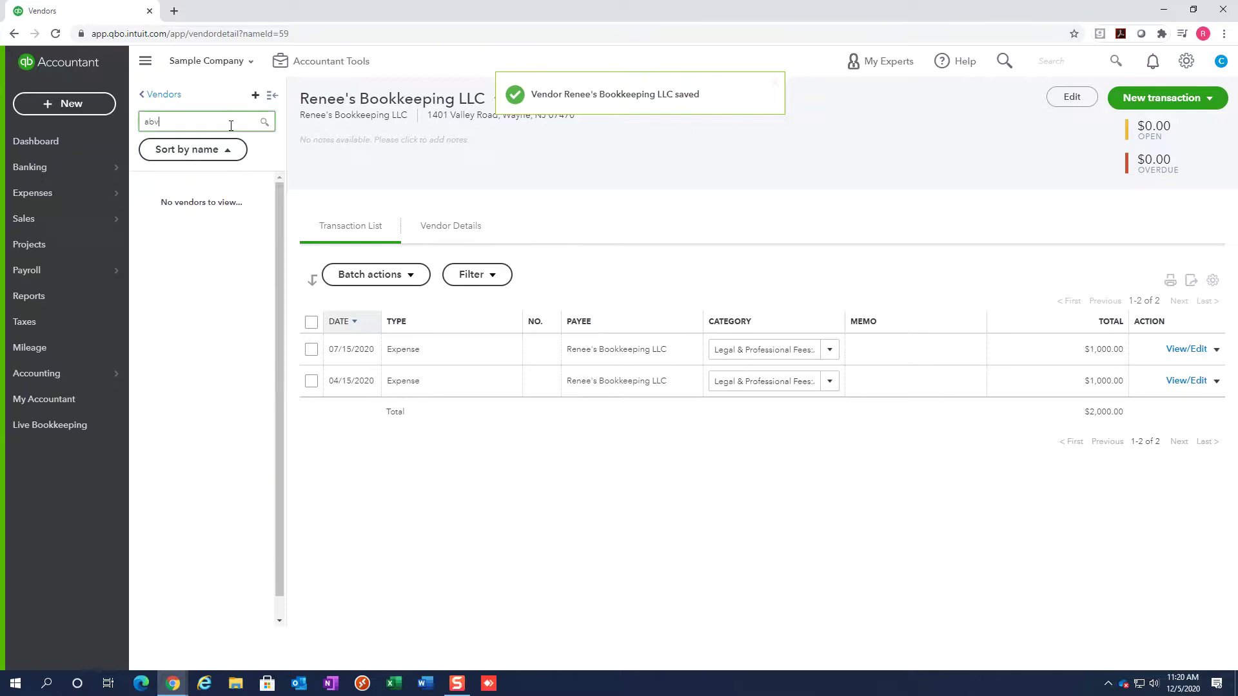
key("BackSpace")
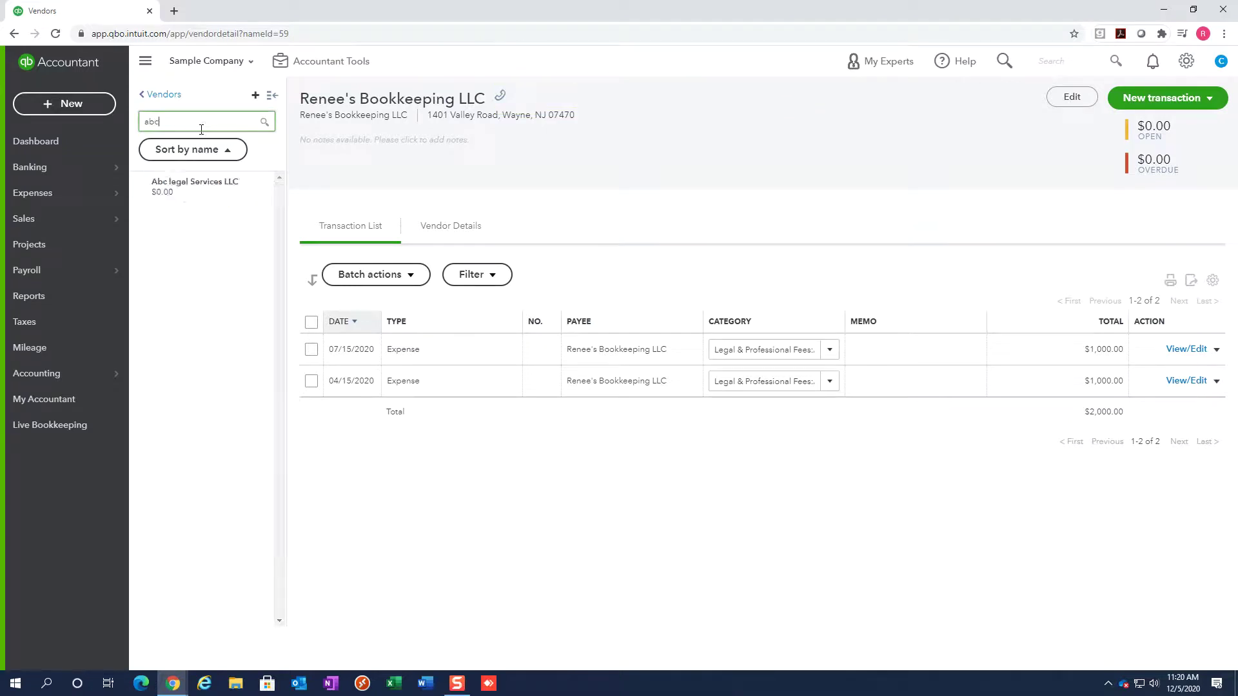
left_click(166, 187)
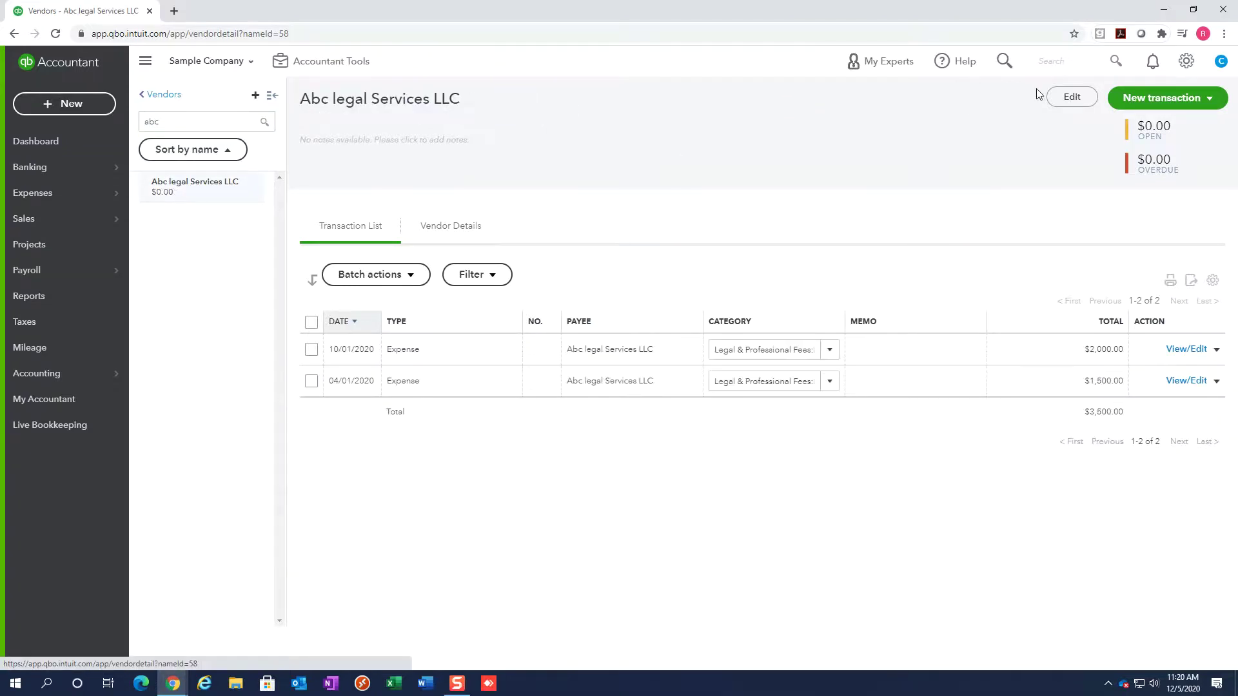
left_click(1072, 98)
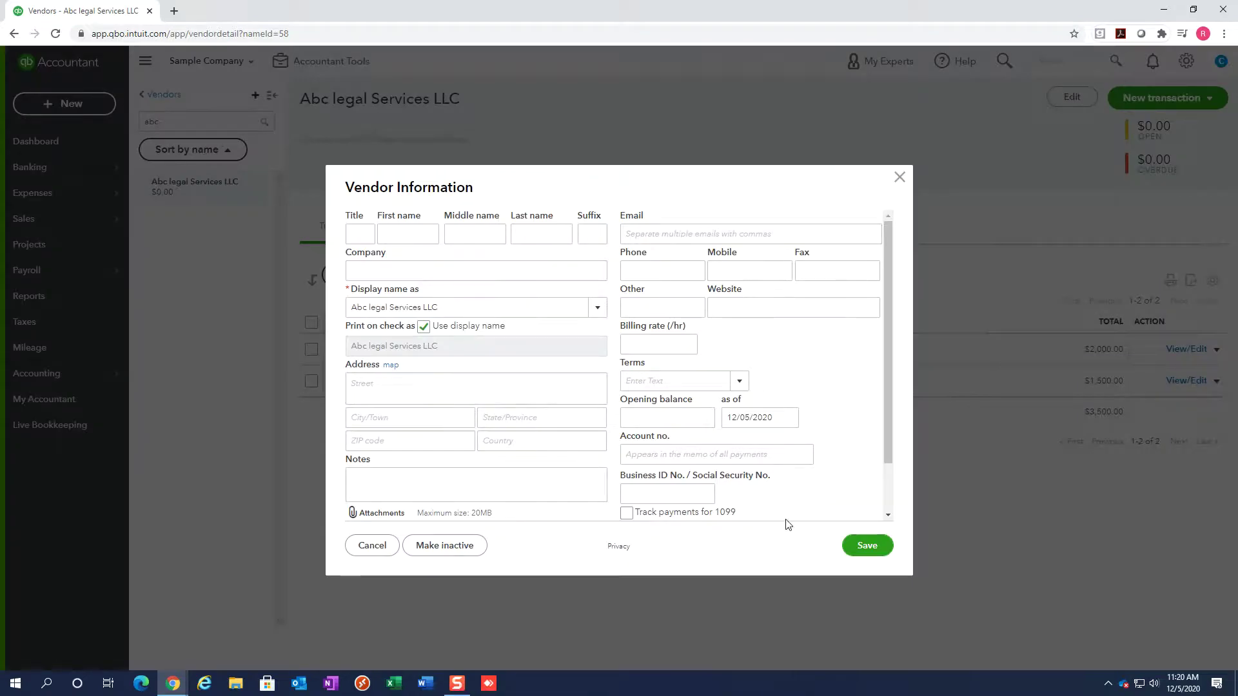
Enable 1099 payment tracking for Abc legal Services LLC, copy its display name into the Company field, and save the vendor
left_click(626, 513)
left_click_drag(442, 307, 264, 298)
key("ctrl+c")
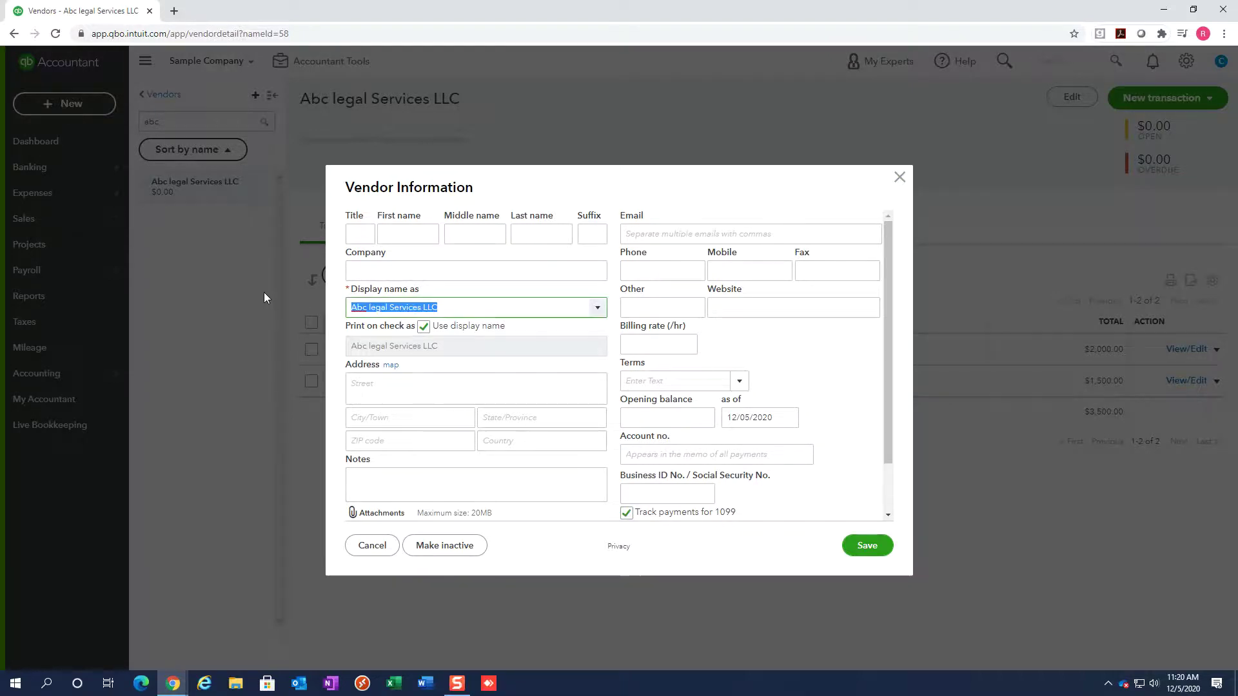
left_click(382, 268)
key("ctrl+v")
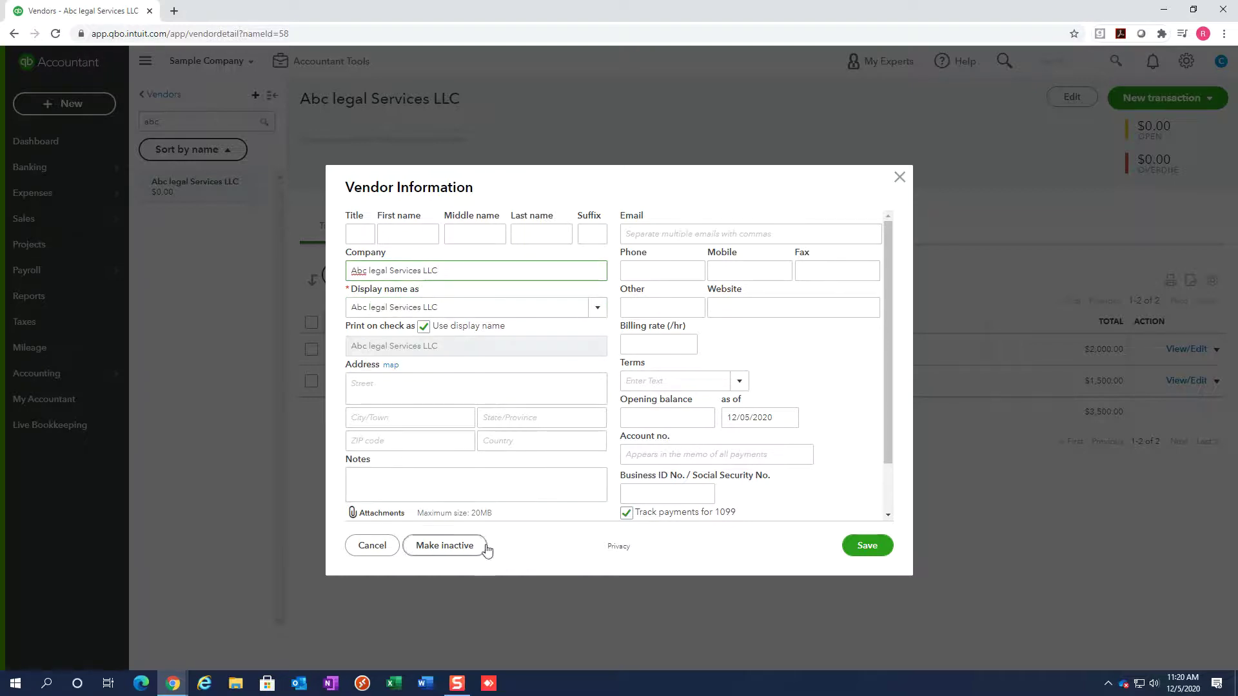
left_click(867, 547)
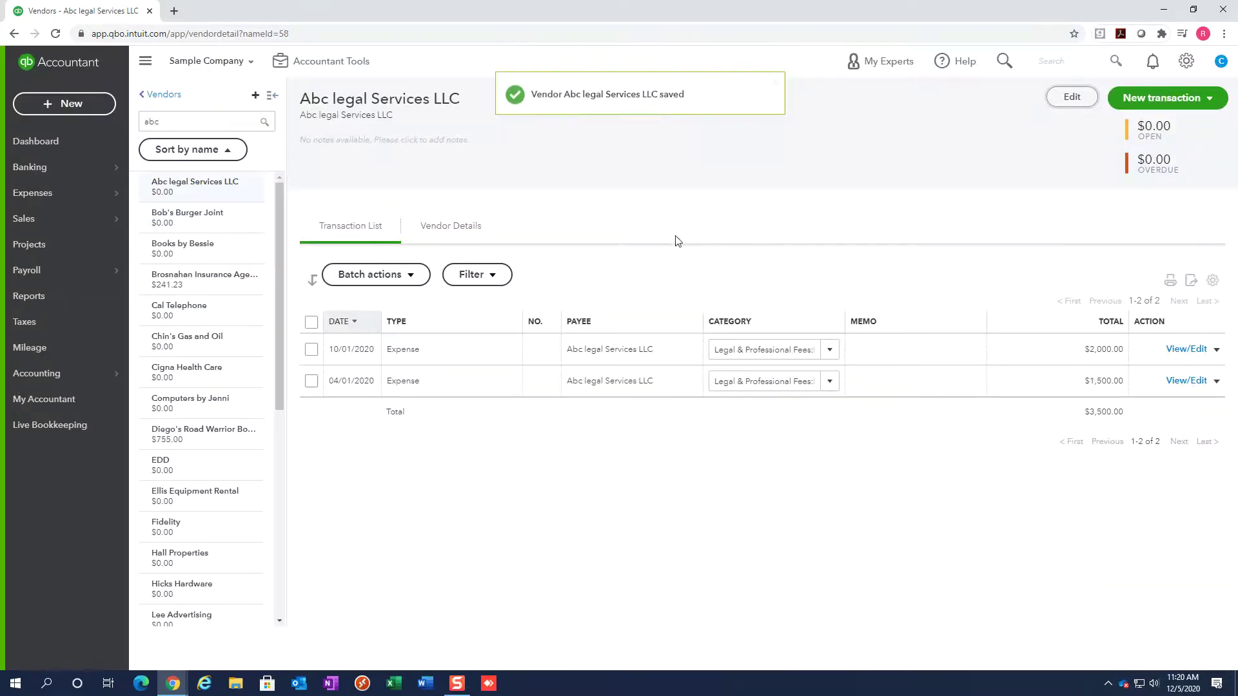
Return to the full vendor list and start preparing the 1099s
left_click(161, 95)
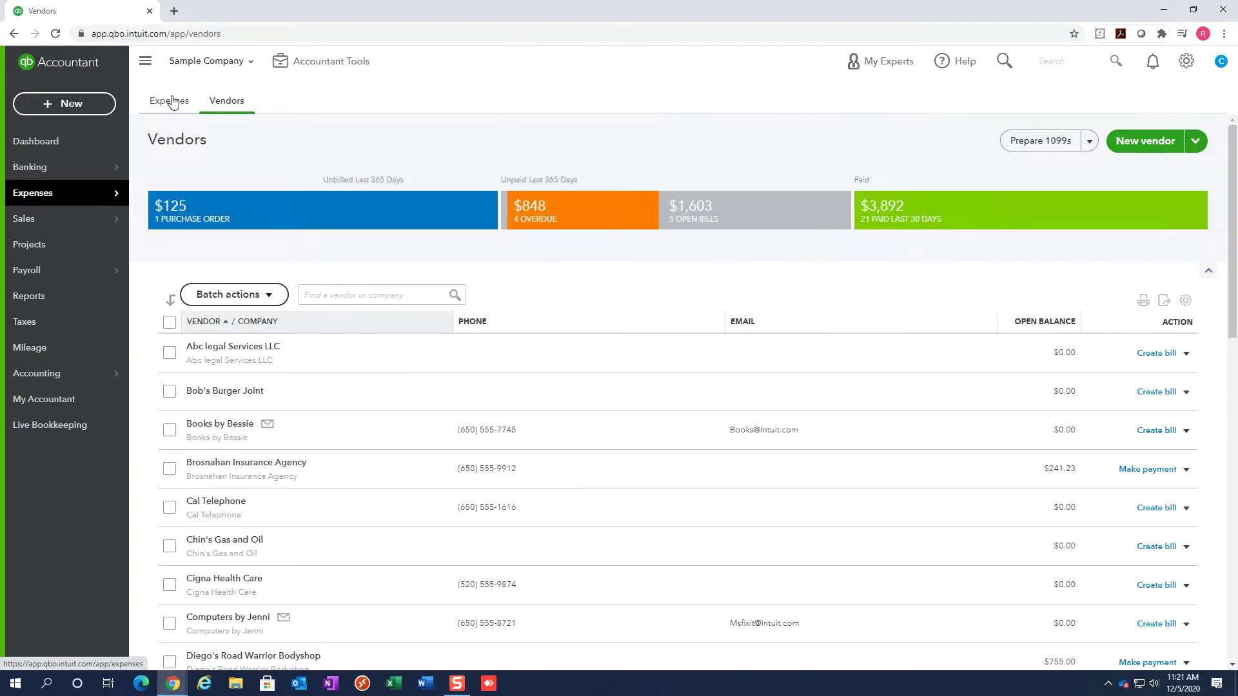
left_click(1028, 147)
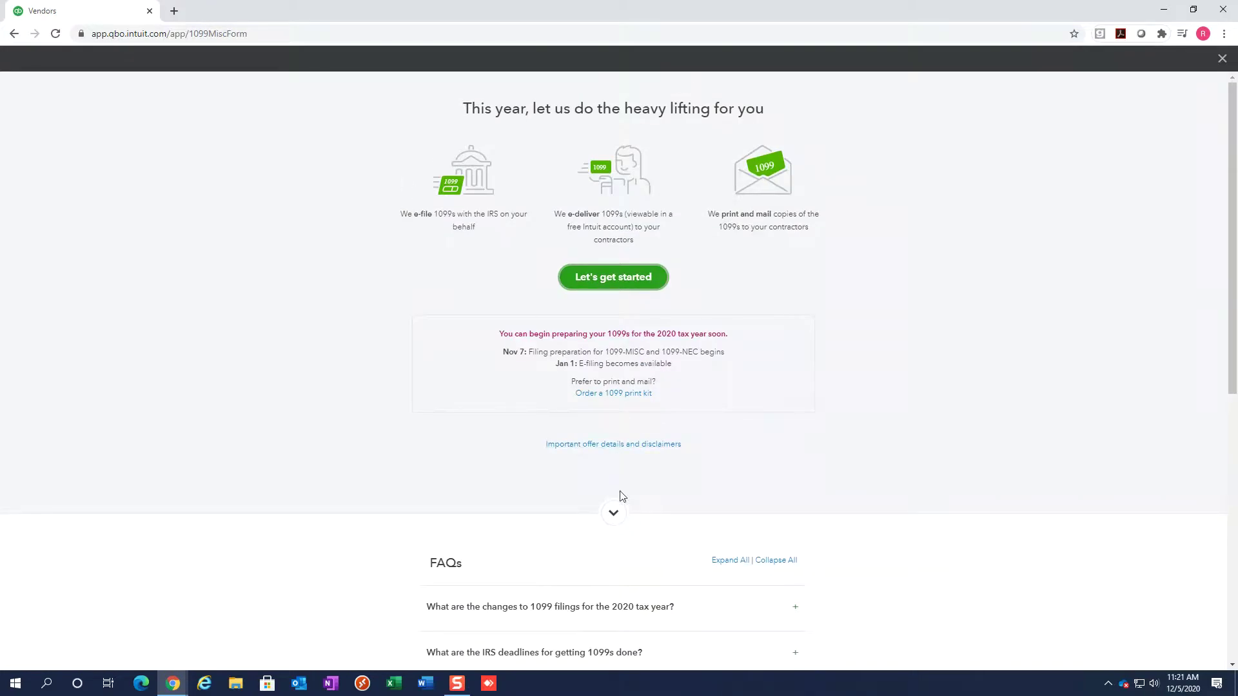
left_click(611, 279)
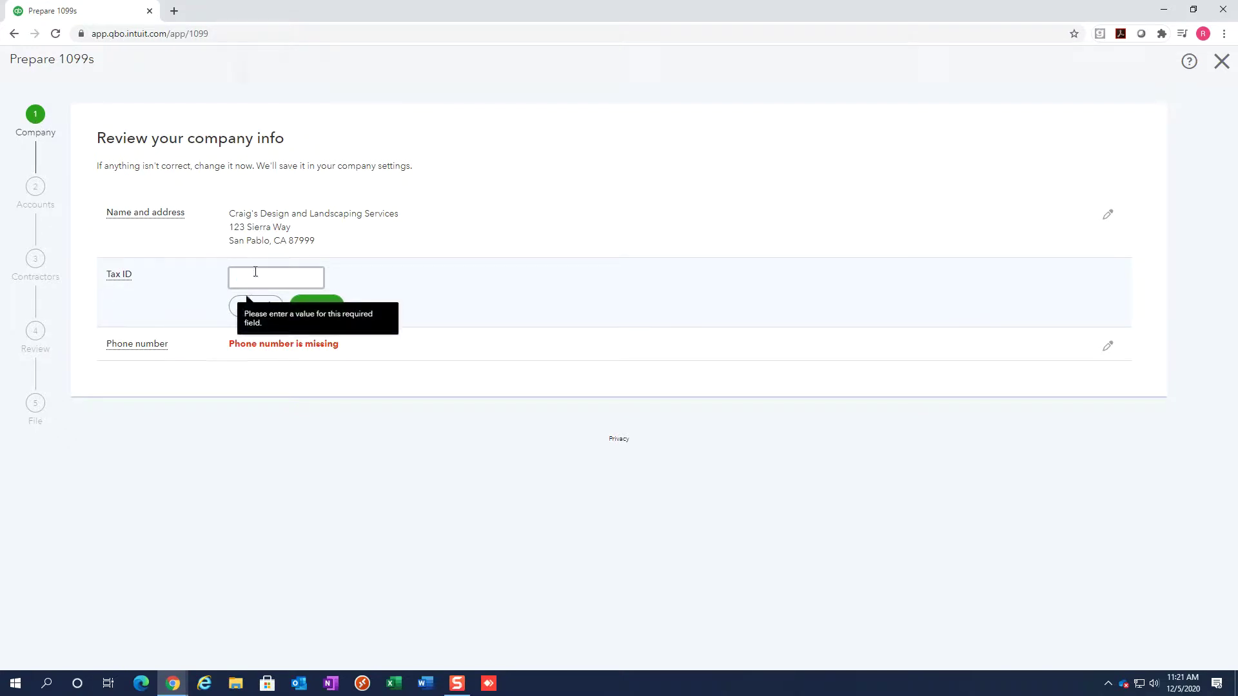
Enter and save the company's tax ID and phone number, and continue to categorizing contractor payments
type("22-1234567")
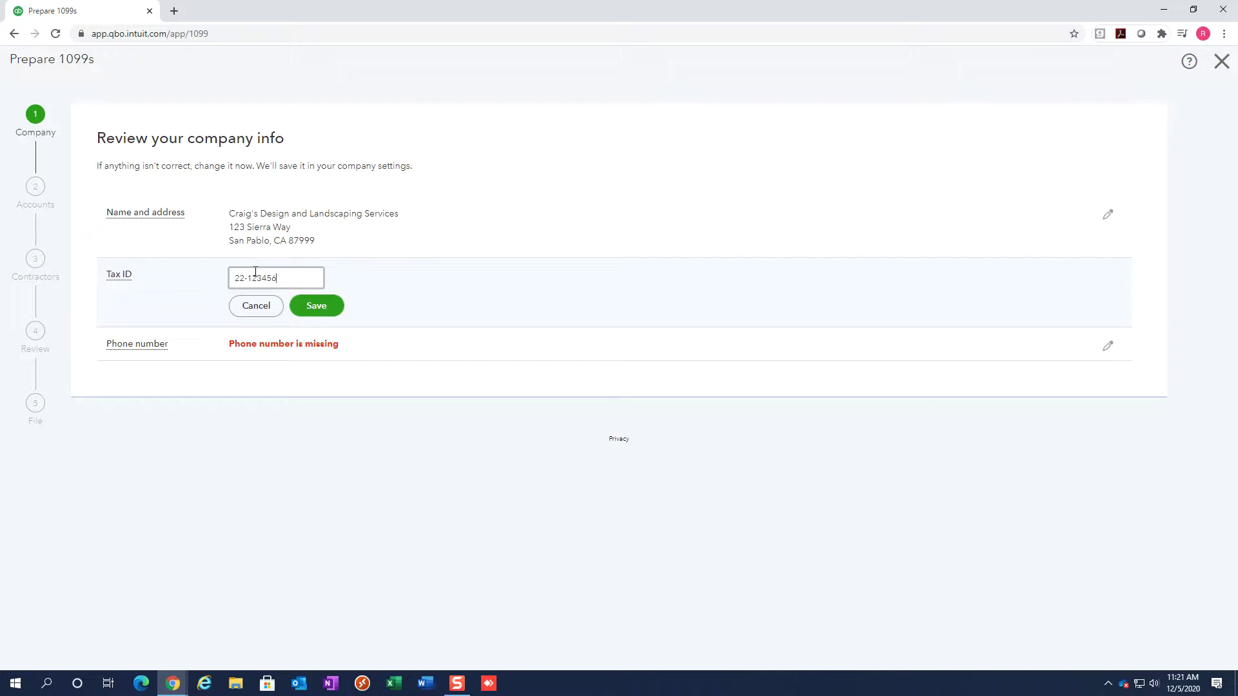
left_click(316, 308)
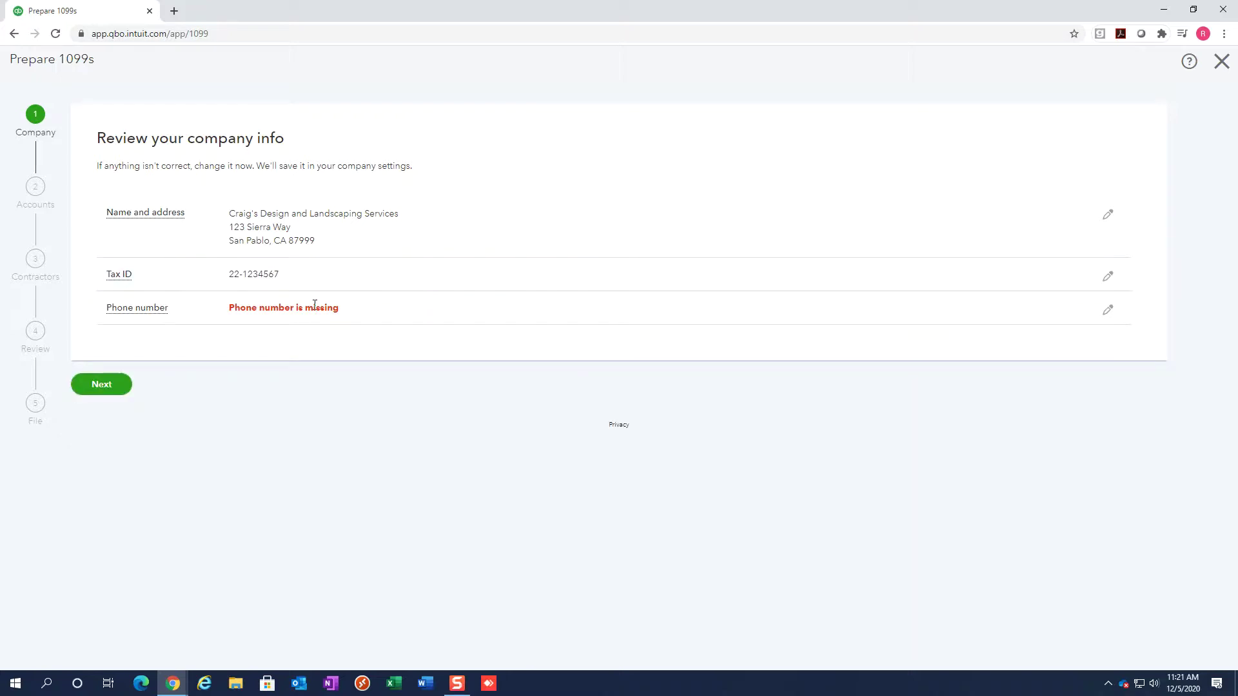
left_click(1107, 310)
left_click(246, 310)
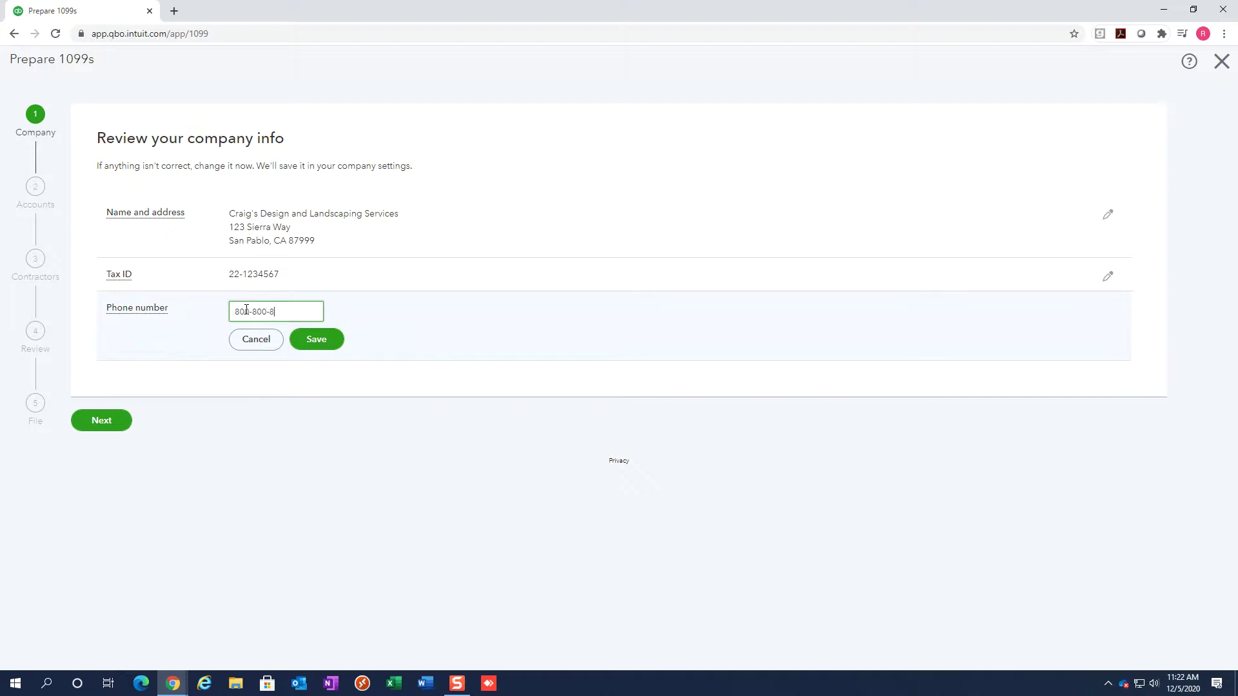
left_click(314, 344)
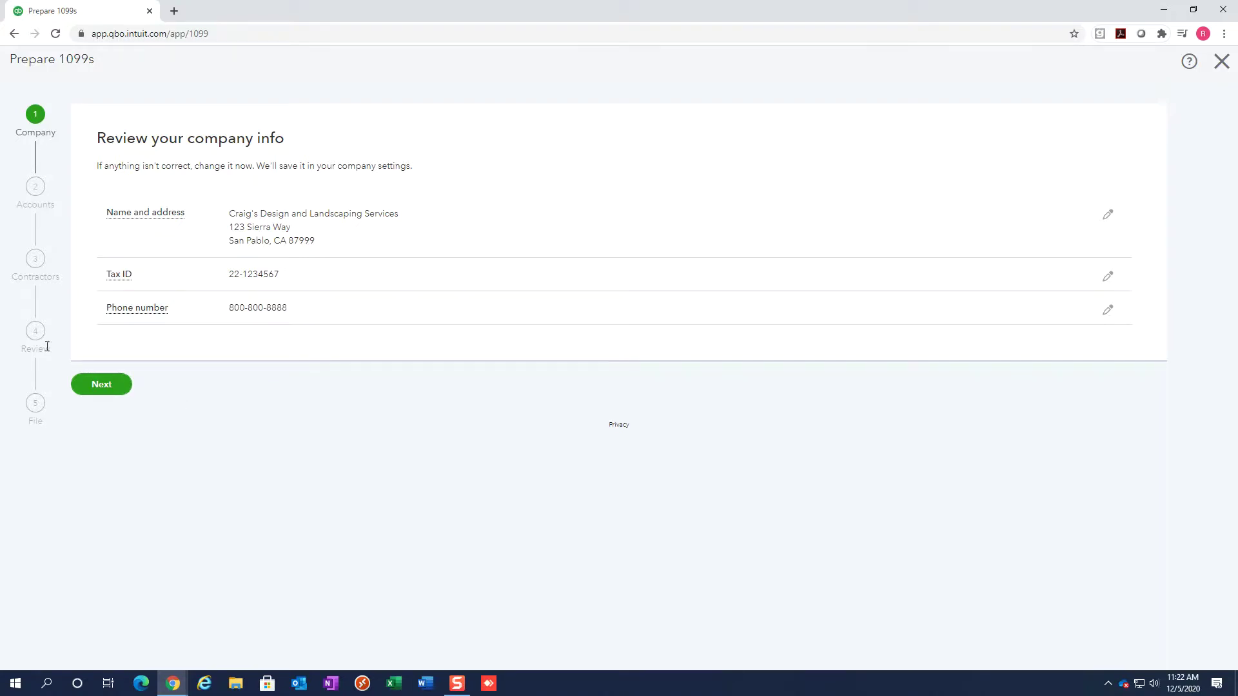
left_click(104, 383)
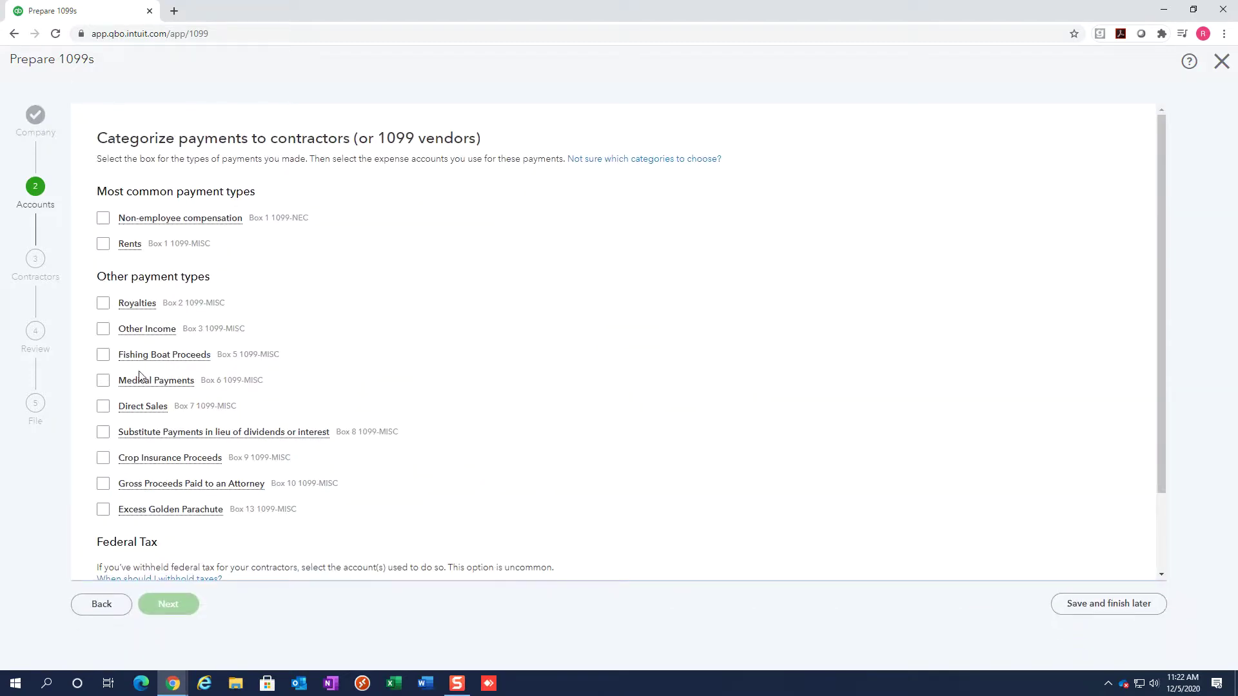
Select the Rents payment type (Box 1 1099-MISC) and assign the Rent or Lease expense account to it
left_click(128, 356)
left_click(103, 245)
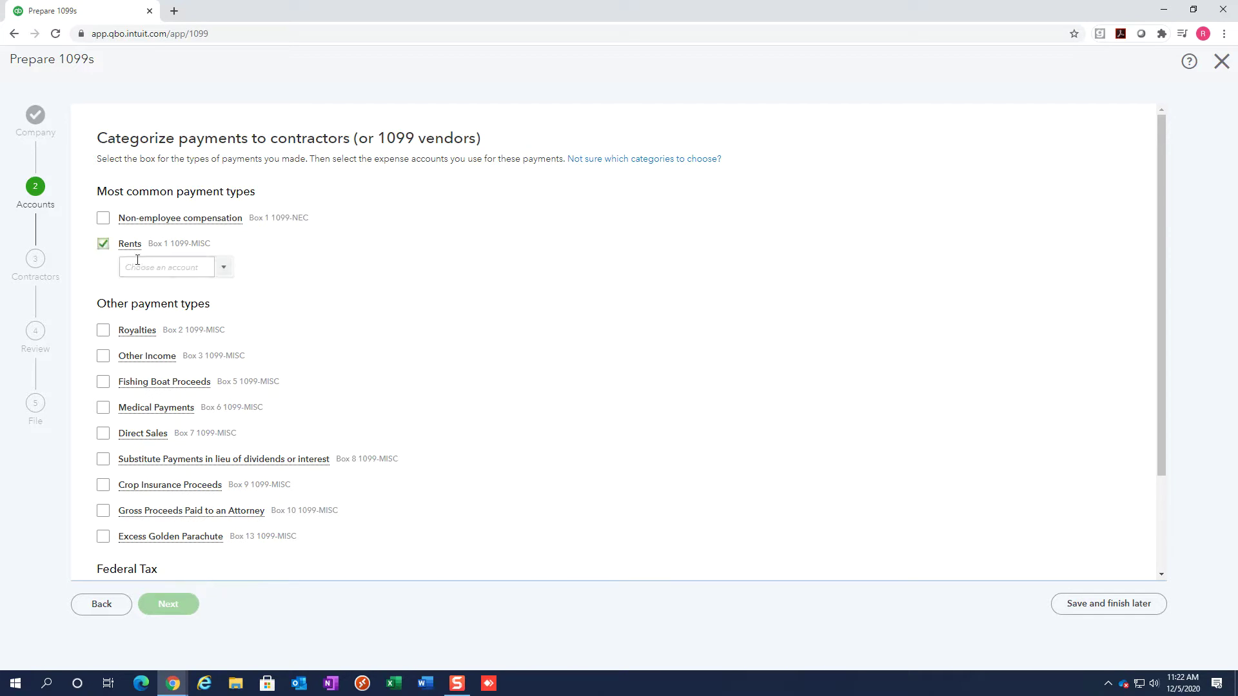
left_click(224, 269)
type("rent")
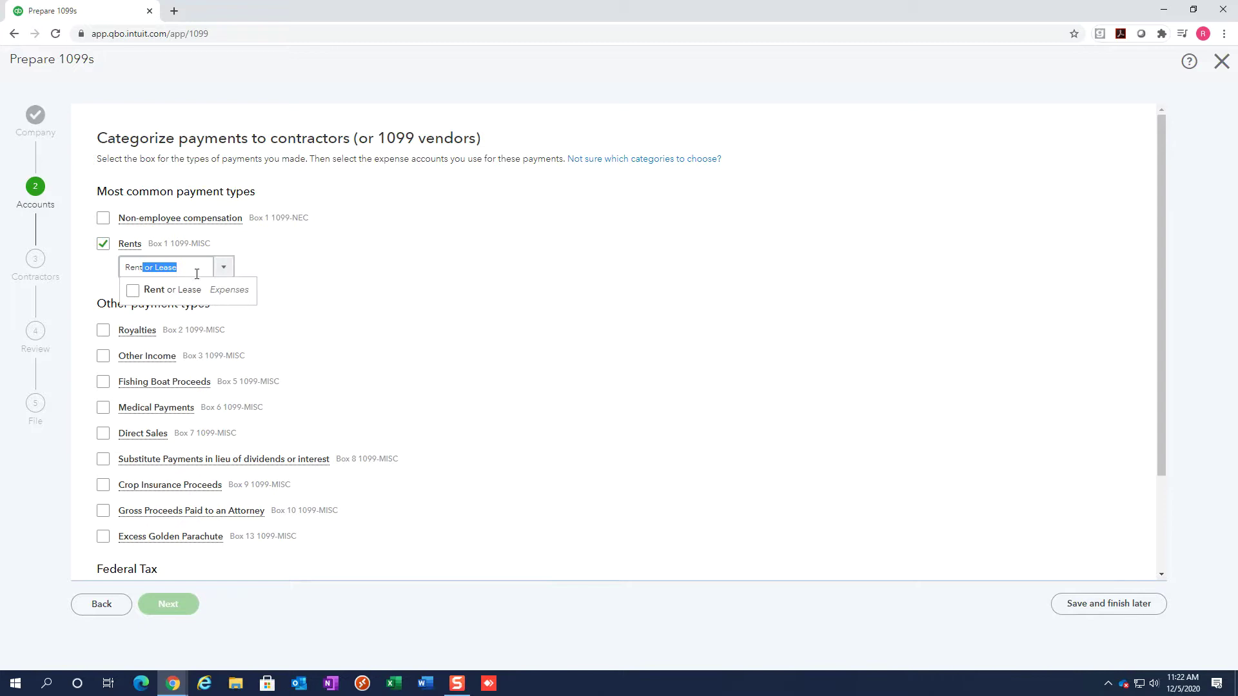
left_click(185, 291)
left_click(391, 279)
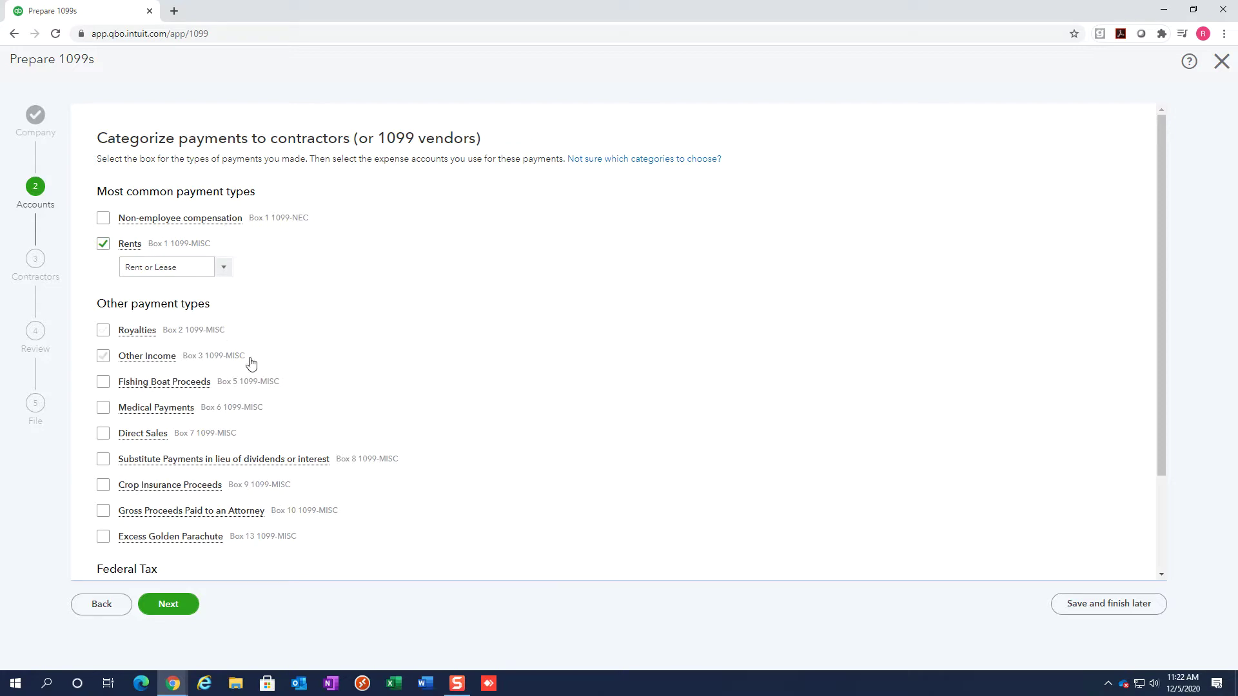
Select Non-employee compensation (Box 1 1099-NEC) and assign the Lawyer and Legal & Professional Fees expense accounts to it
scroll(309, 361, "down", 2)
scroll(308, 361, "up", 3)
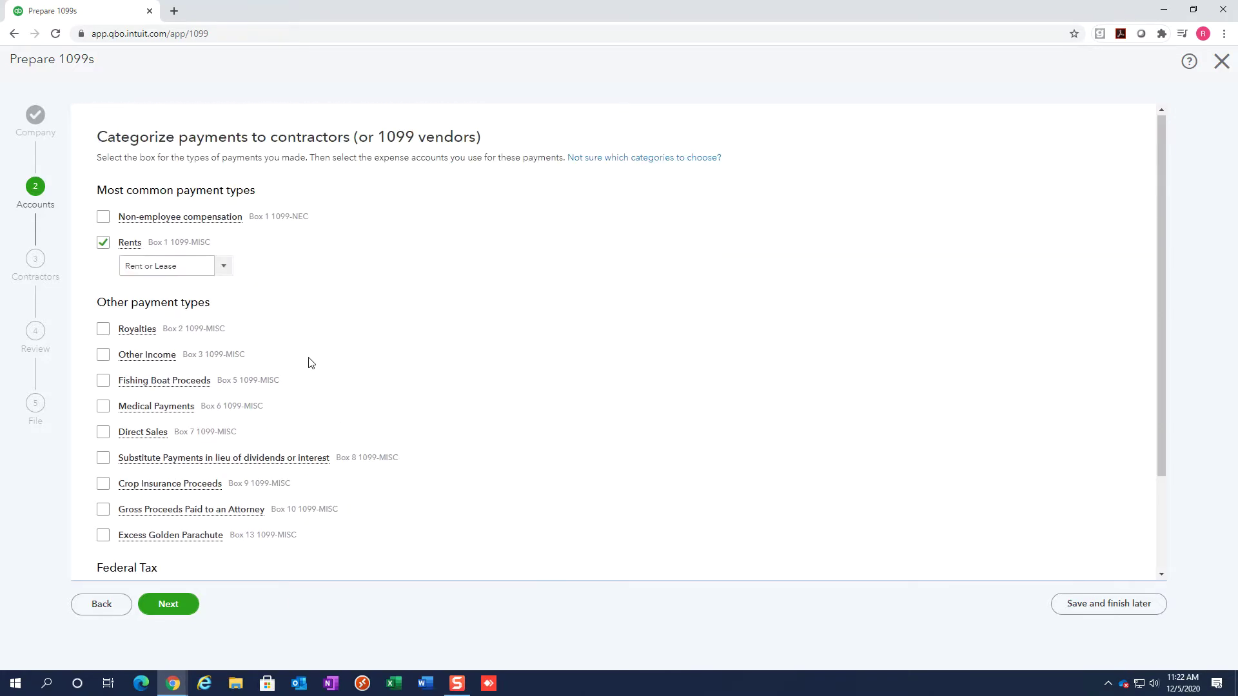
left_click(103, 219)
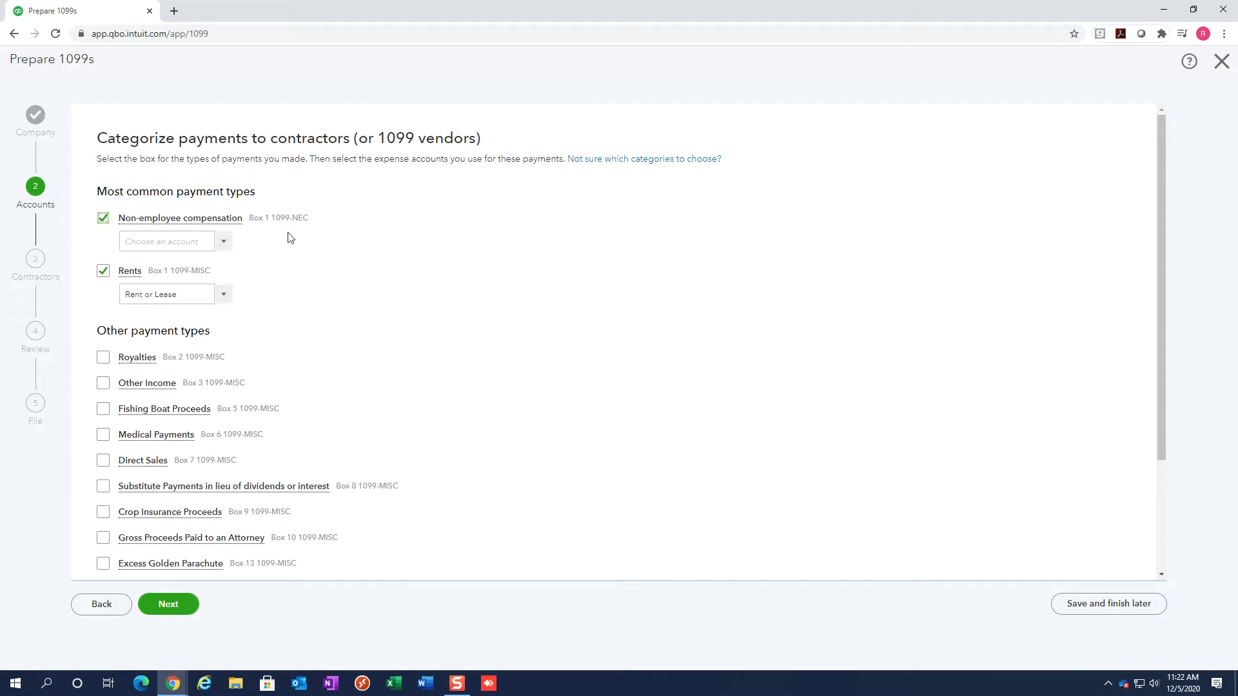
left_click(223, 242)
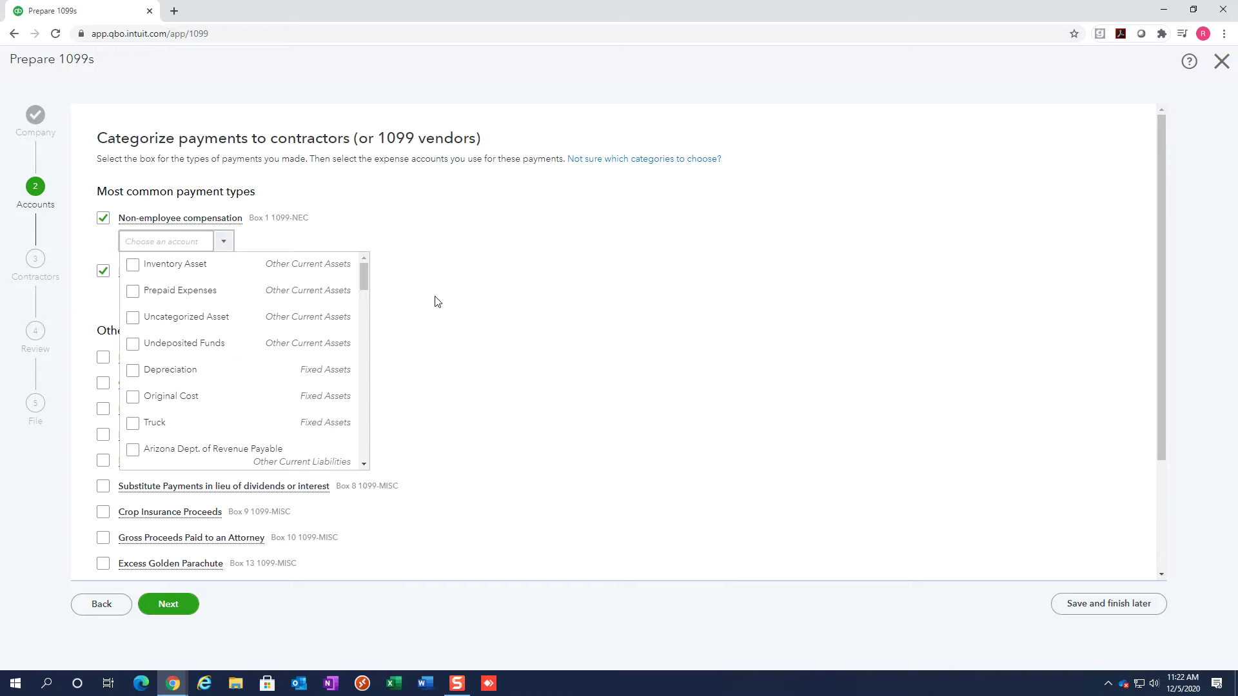
left_click_drag(365, 287, 357, 367)
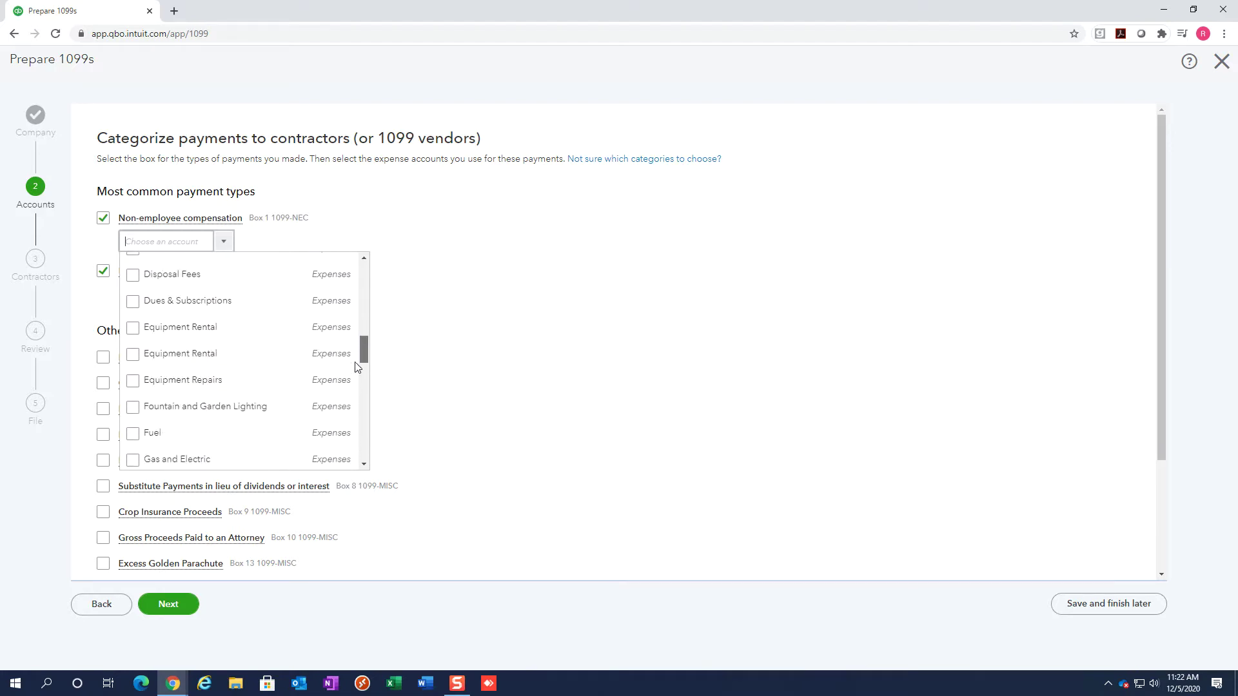
scroll(363, 355, "up", 1)
scroll(365, 355, "up", 1)
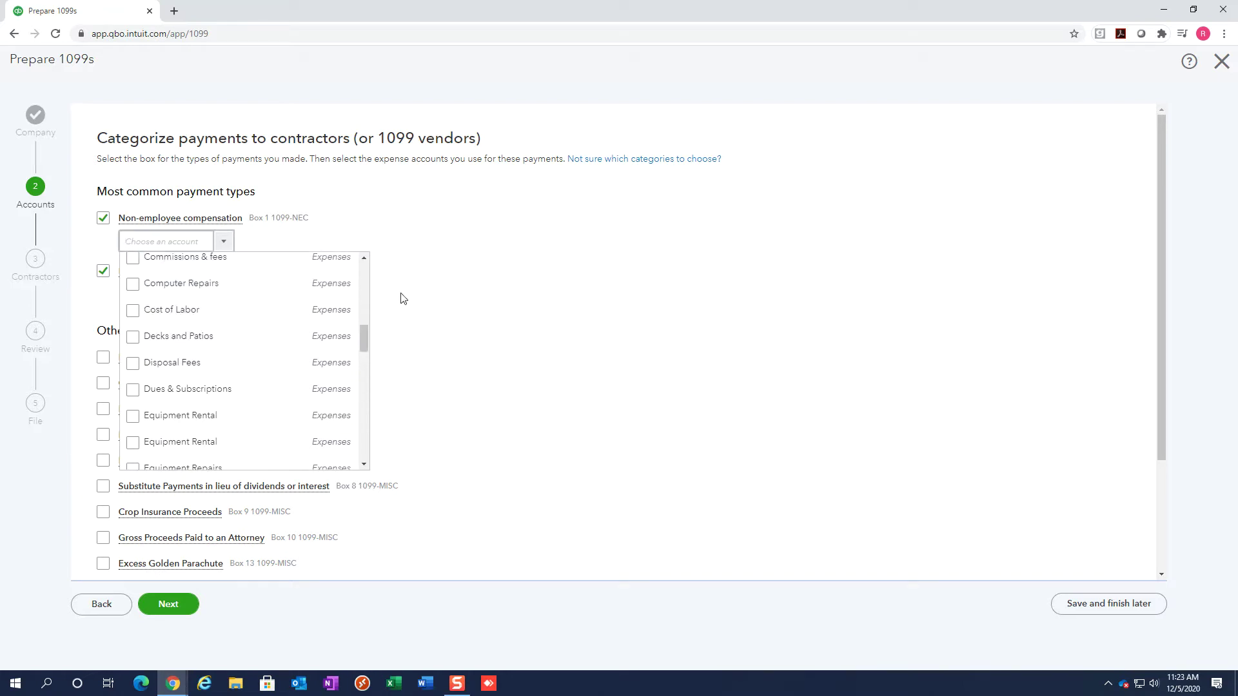
scroll(352, 317, "up", 3)
scroll(350, 321, "down", 9)
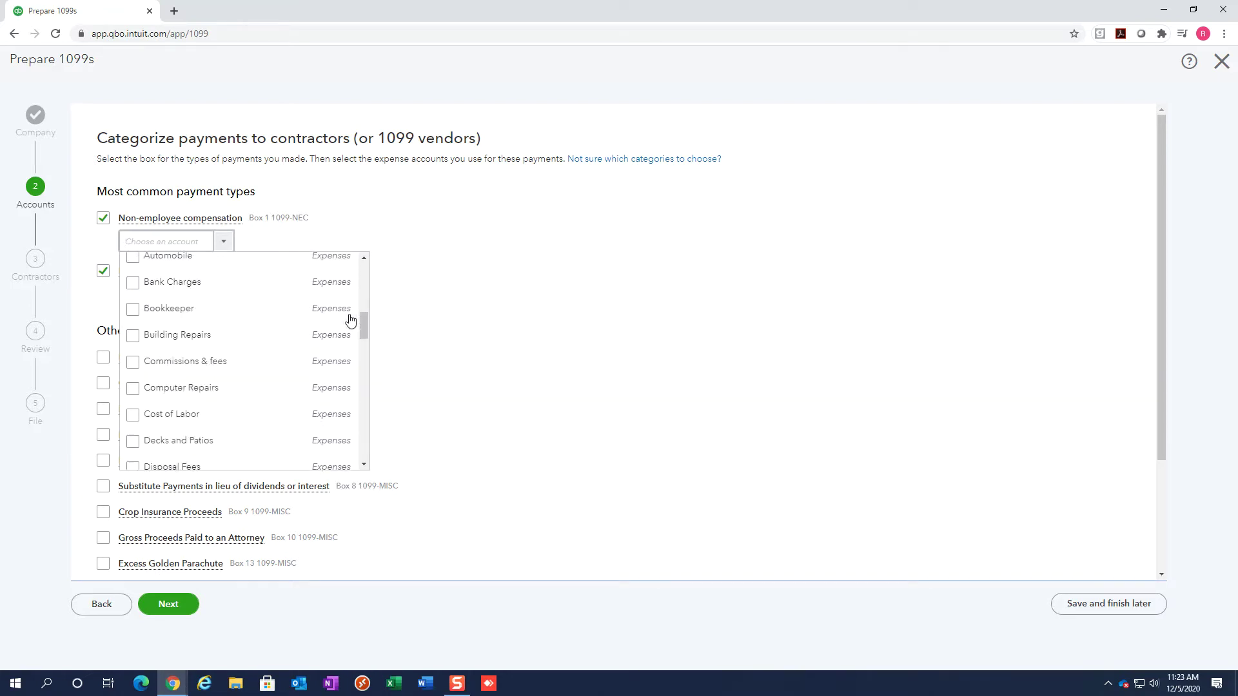
scroll(349, 321, "down", 5)
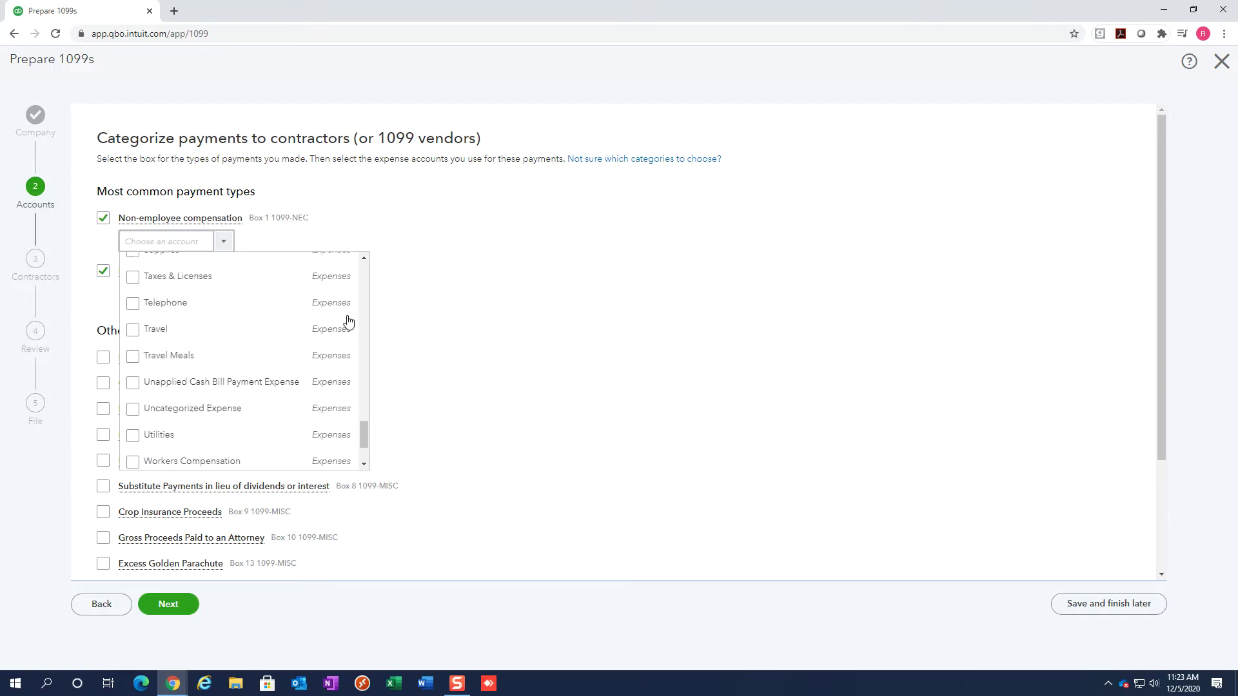
scroll(349, 322, "up", 10)
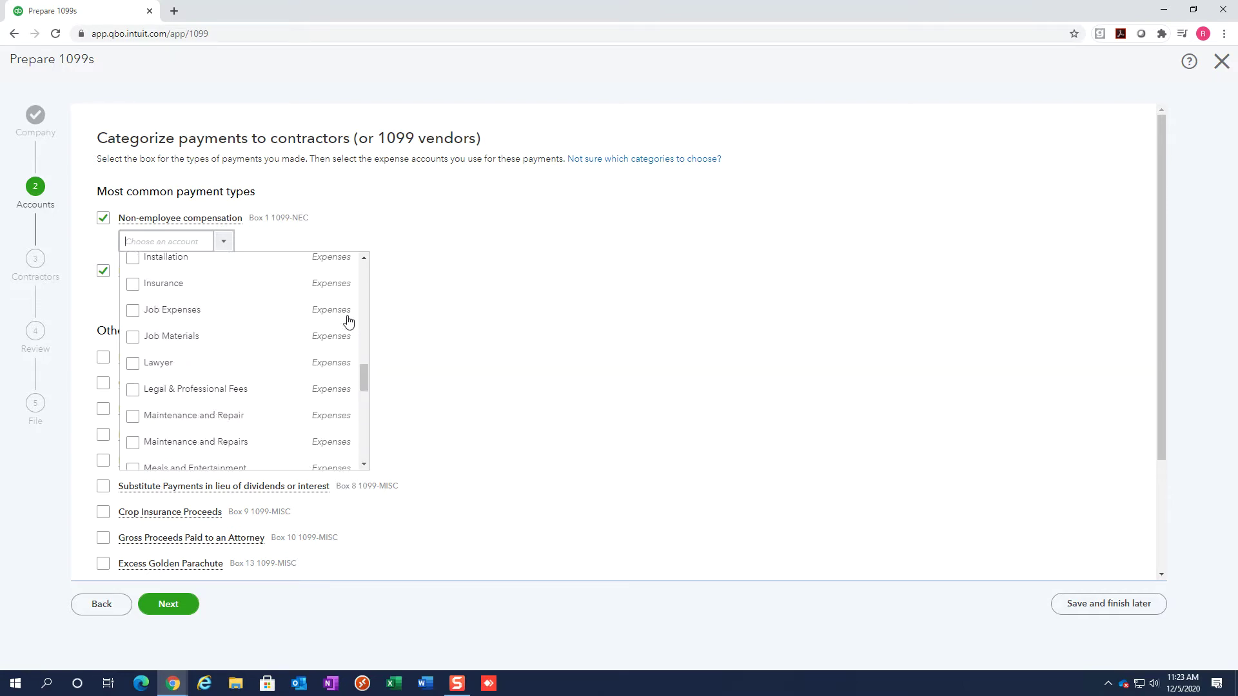
scroll(349, 322, "down", 2)
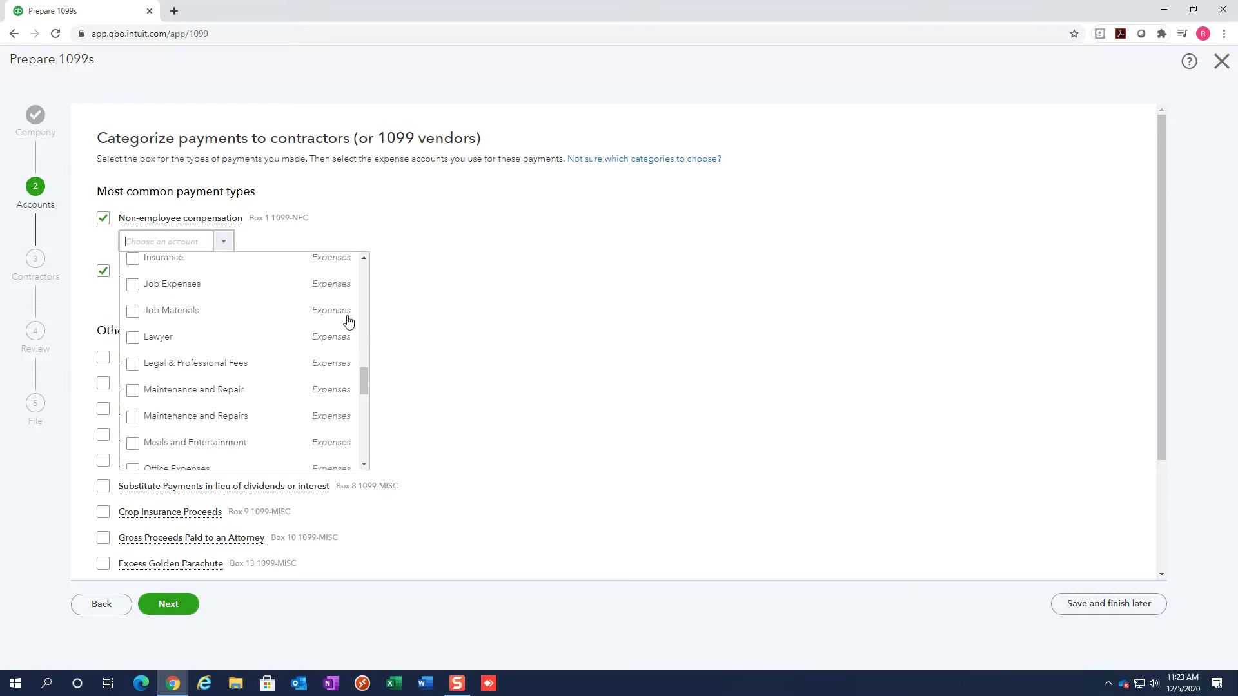
left_click(134, 340)
left_click(133, 363)
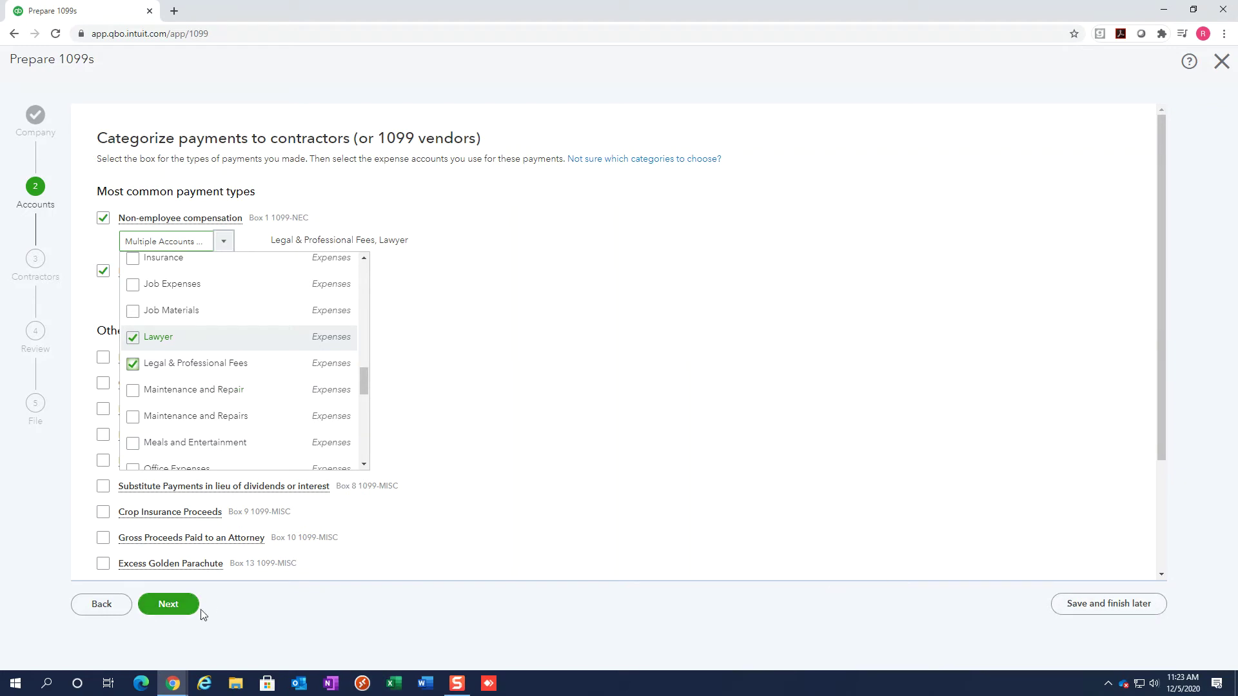
Save the 1099 preparation for finishing at another time and close it to return to the vendor list
left_click(1117, 610)
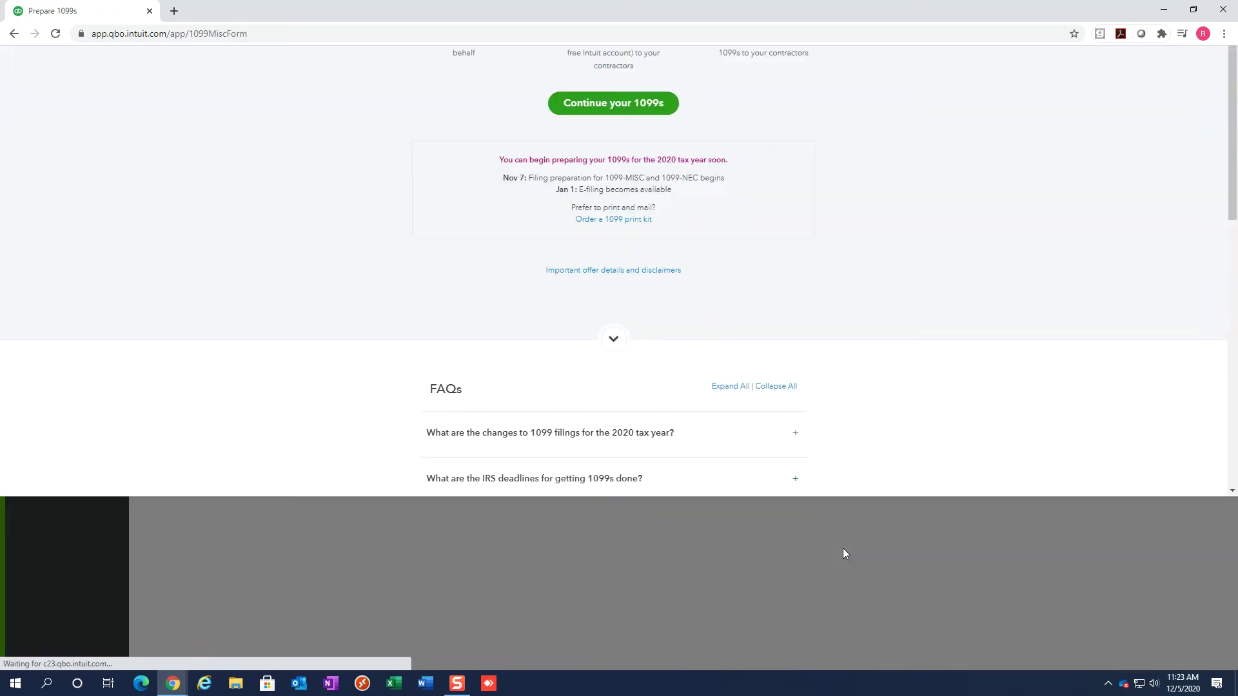
left_click(1222, 58)
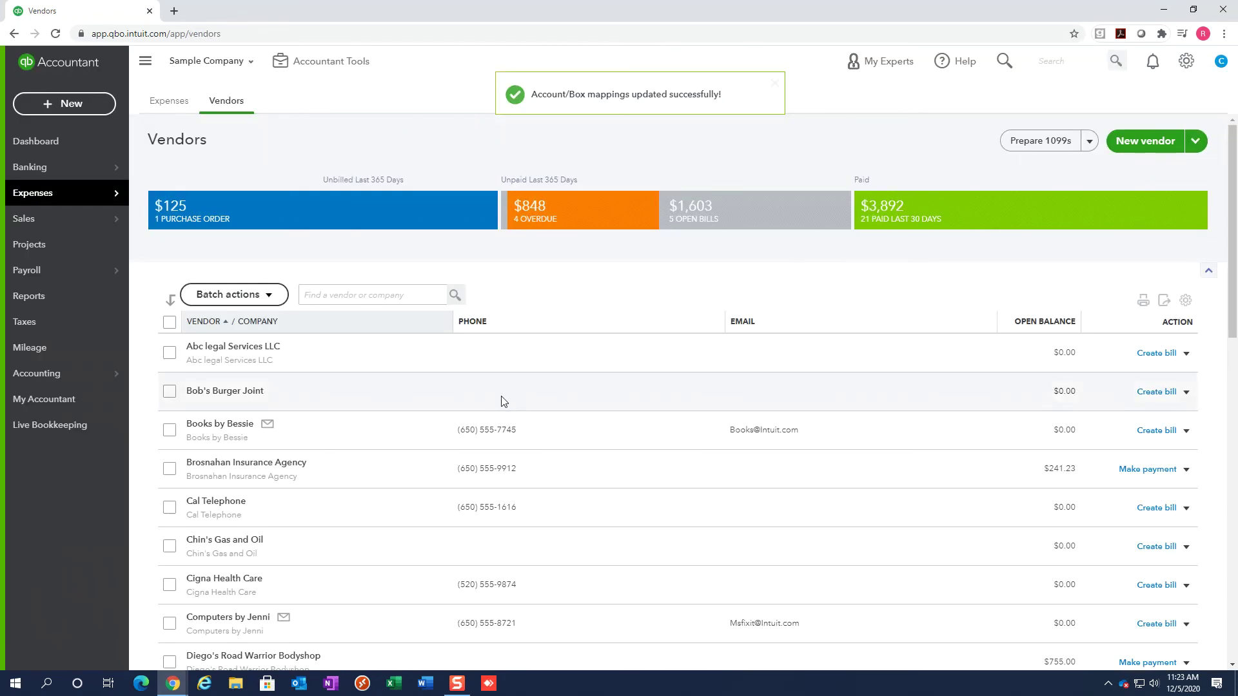